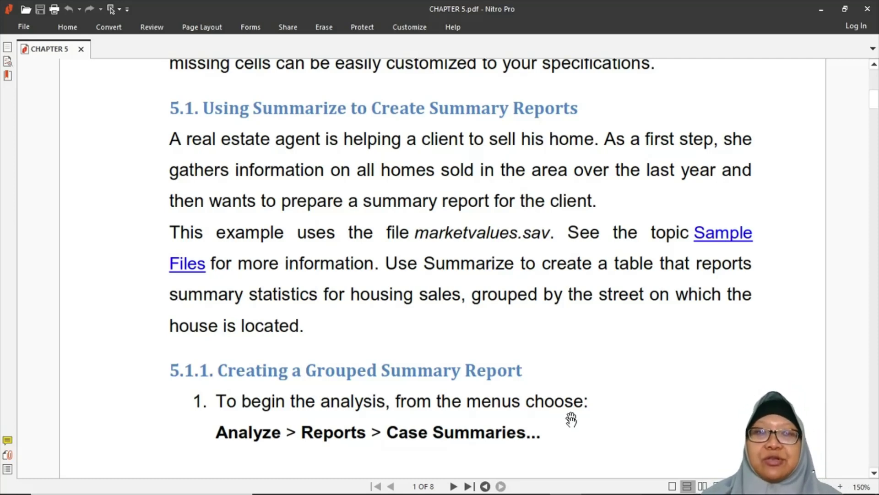
Switch to SPSS Statistics and open the sample data file marketvalues.sav from the English folder.
mouse_move(539, 492)
click(597, 482)
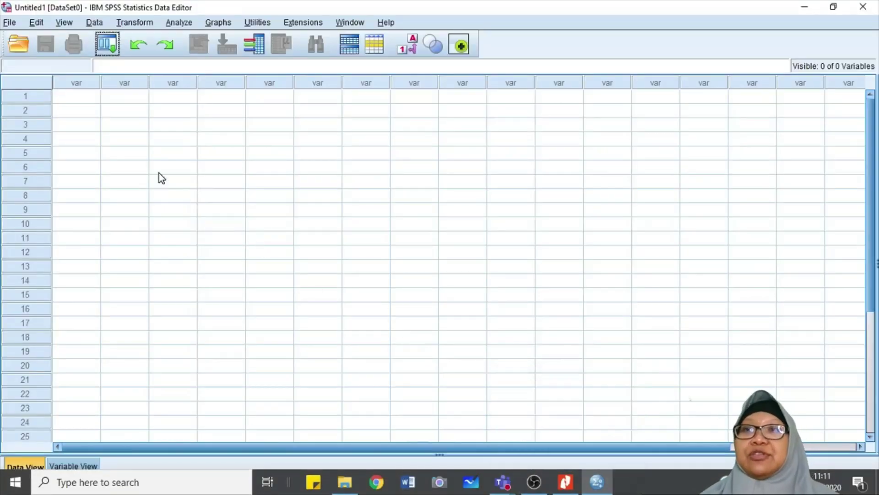
click(24, 47)
click(428, 196)
key(Right)
key(Right)
key(Right)
key(Right)
key(Right)
key(Right)
key(Right)
key(Right)
key(Right)
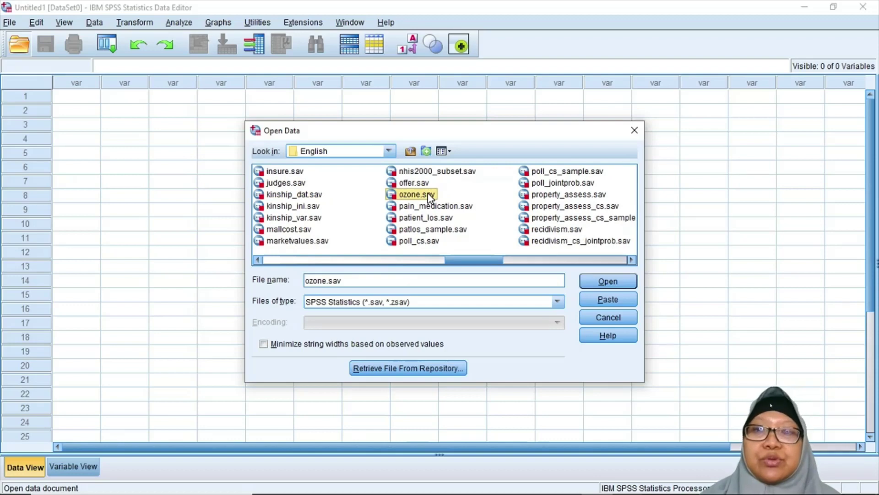
key(Left)
key(Left)
key(Right)
key(Down)
key(Down)
key(Down)
key(Down)
key(Escape)
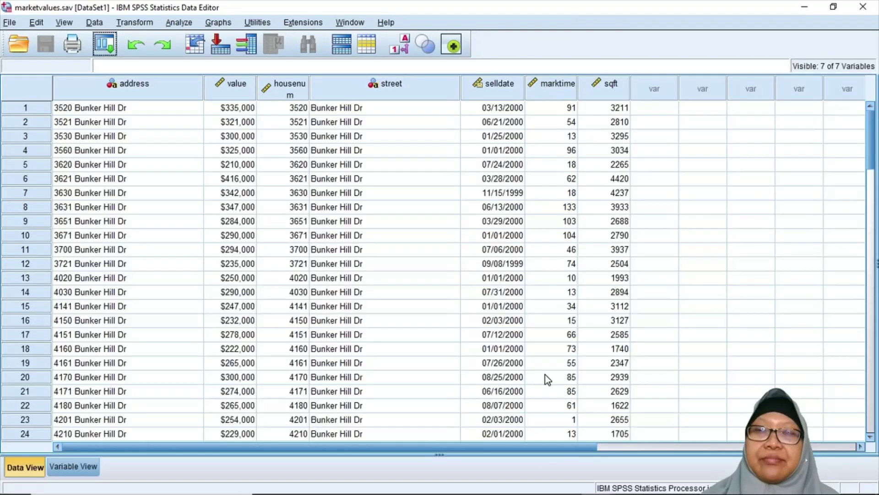
Look through the home sale records from the first case to the last and return to the first case.
click(173, 222)
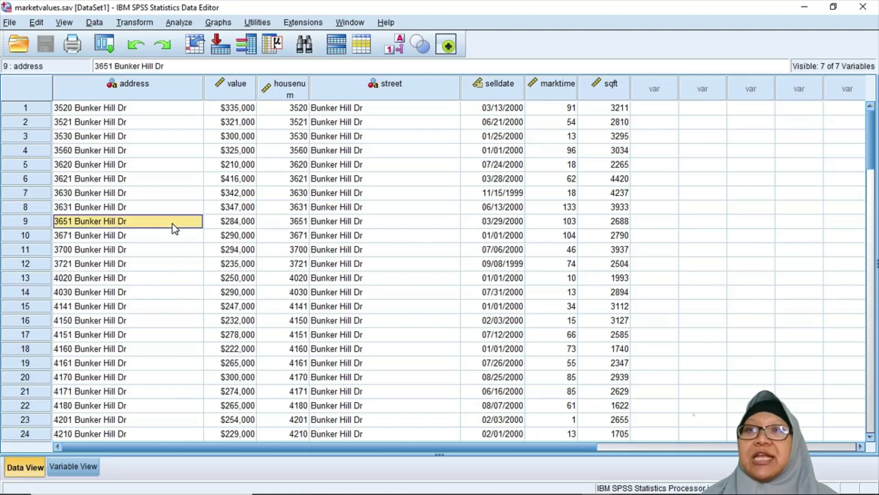
key(Page_Down)
key(Page_Down)
key(Page_Down)
key(Page_Down)
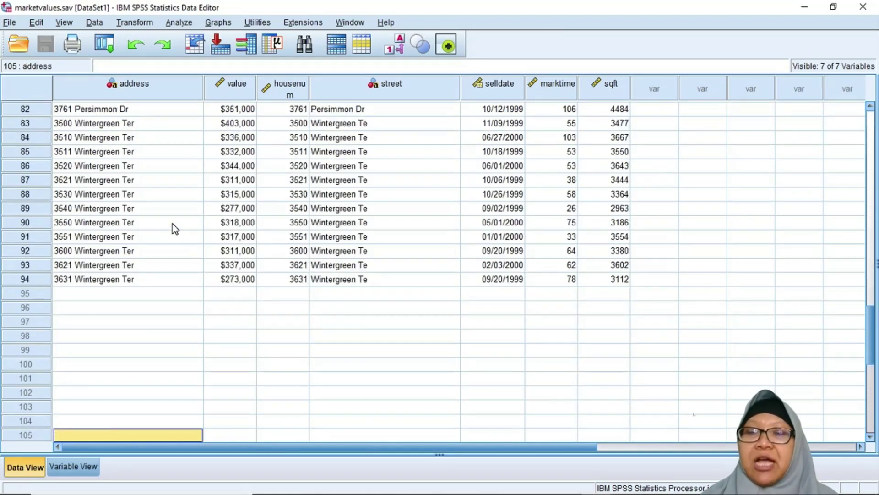
key(Page_Up)
key(Page_Up)
key(Page_Up)
key(Page_Up)
key(Page_Up)
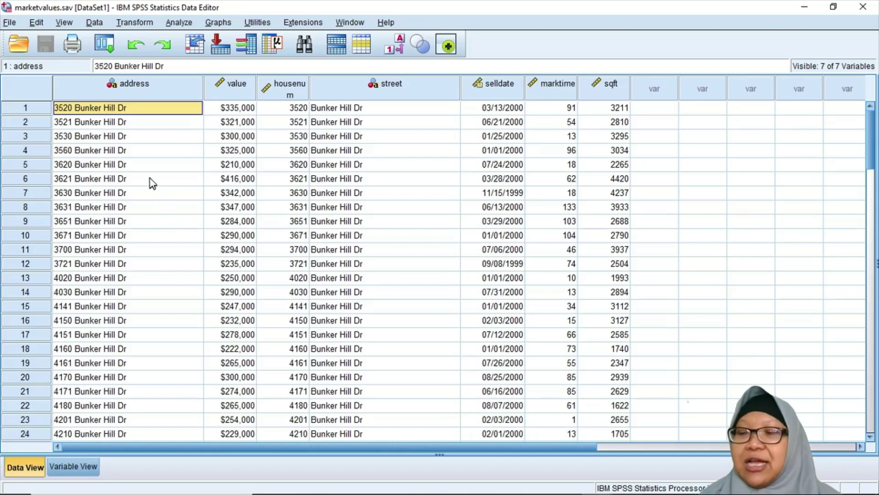
Start a Case Summaries report and add Purchase Price as the variable to summarize.
click(181, 26)
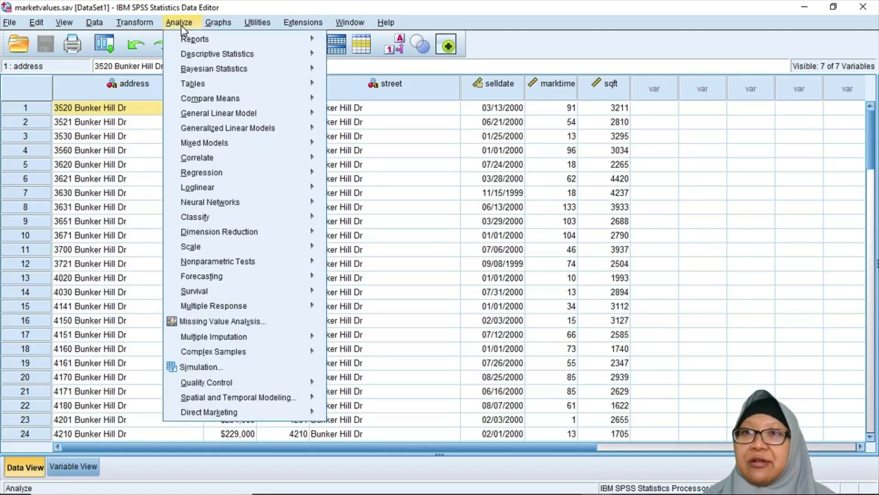
mouse_move(199, 40)
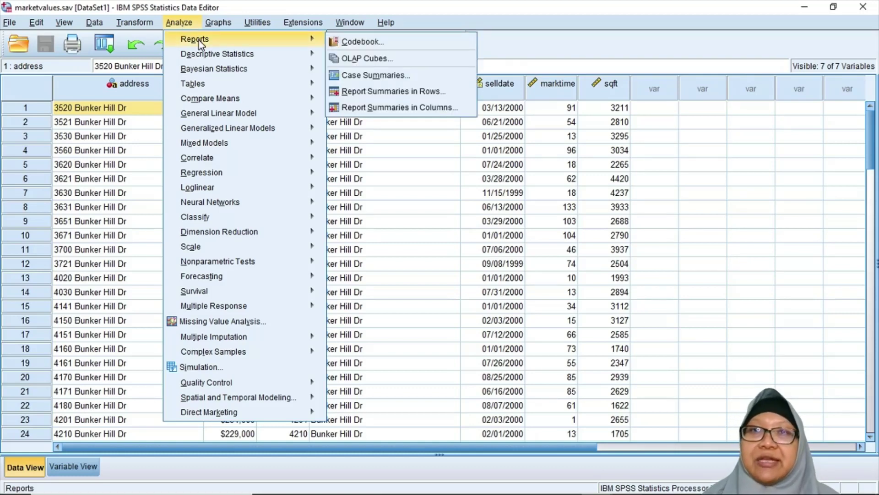
mouse_move(304, 54)
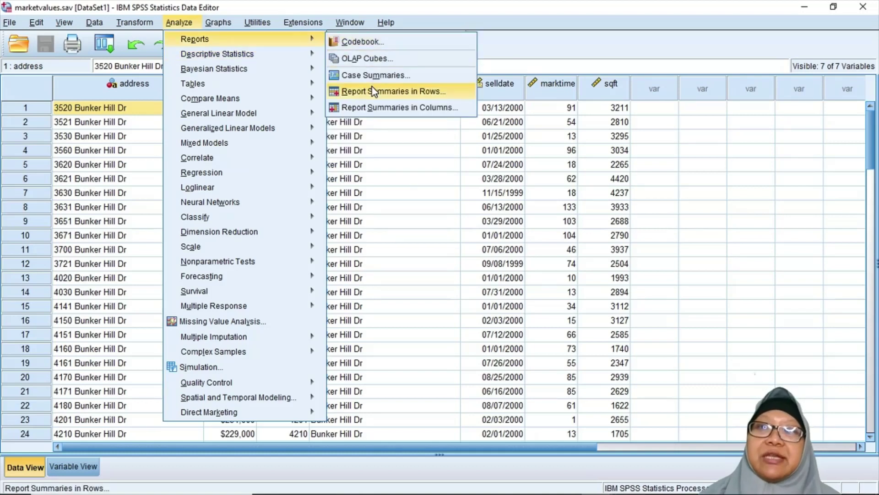
click(372, 79)
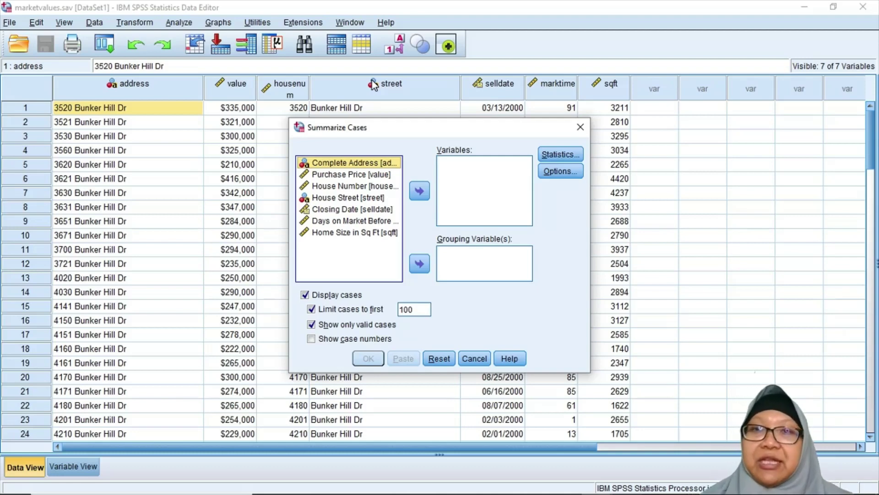
click(370, 174)
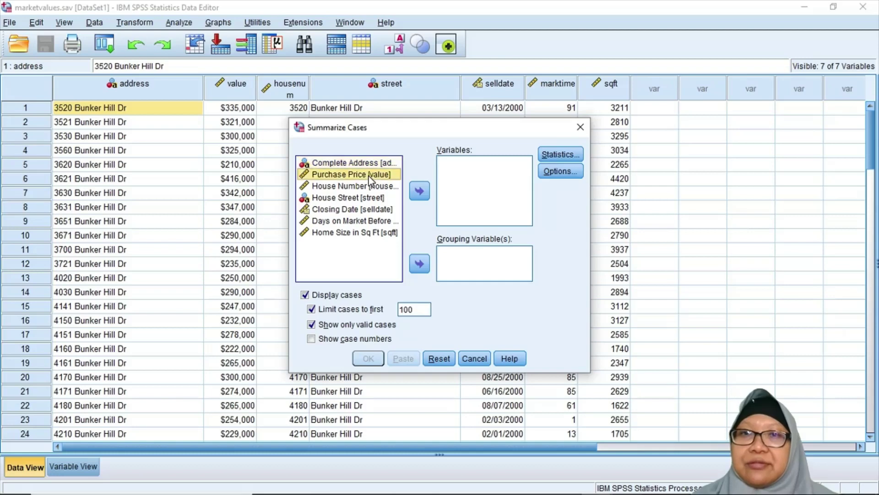
click(420, 191)
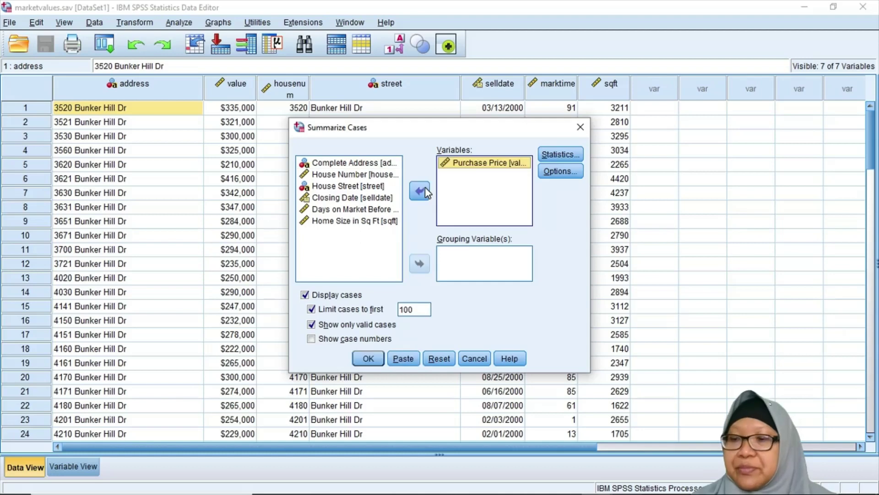
Group the summary by House Street and turn off the display of individual cases.
click(363, 189)
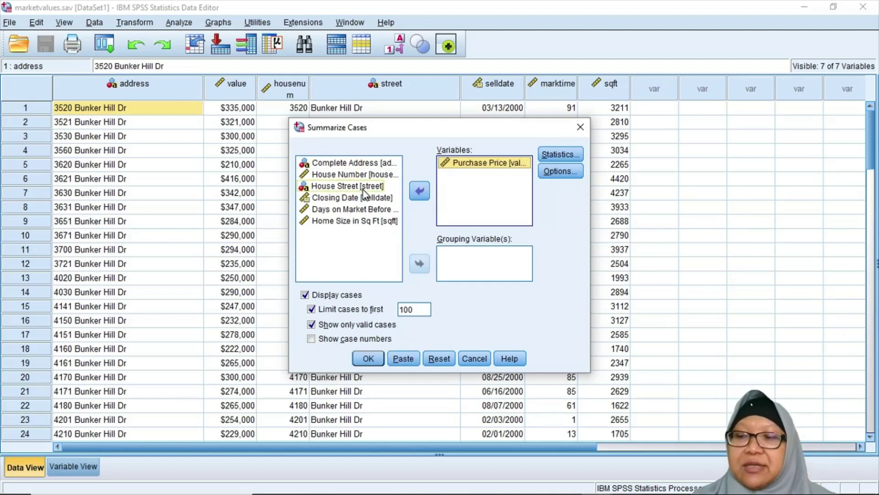
click(363, 190)
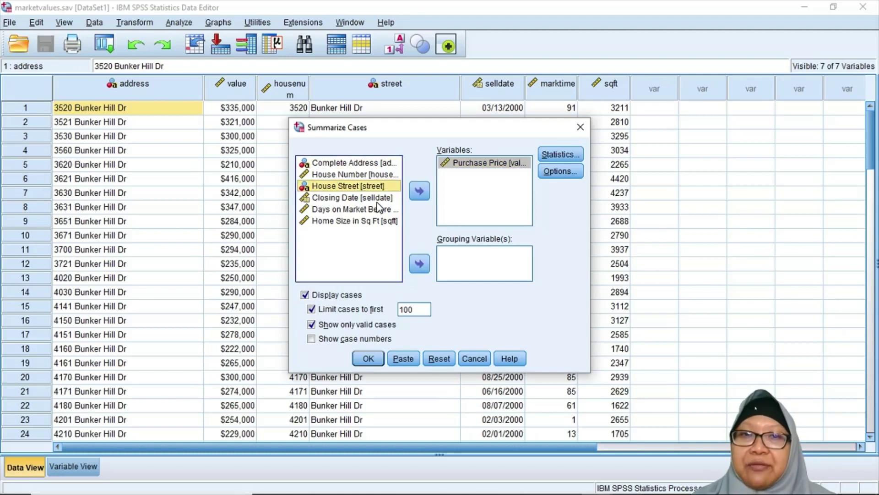
click(419, 264)
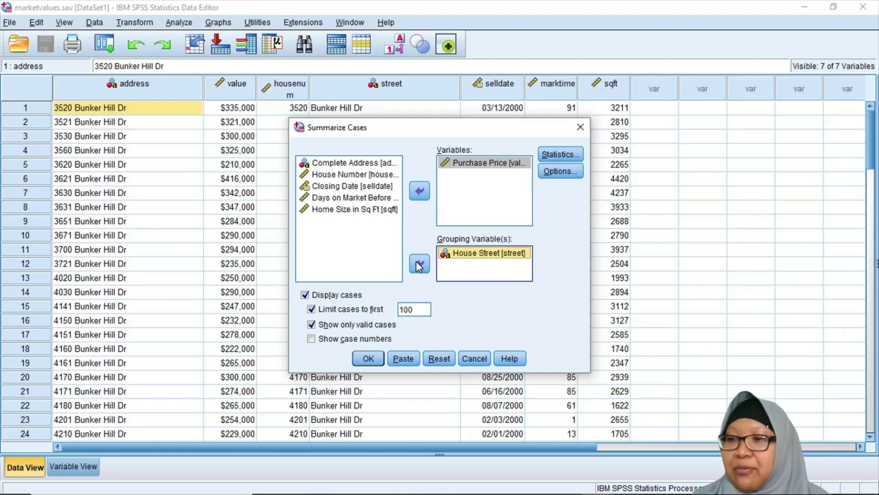
click(305, 295)
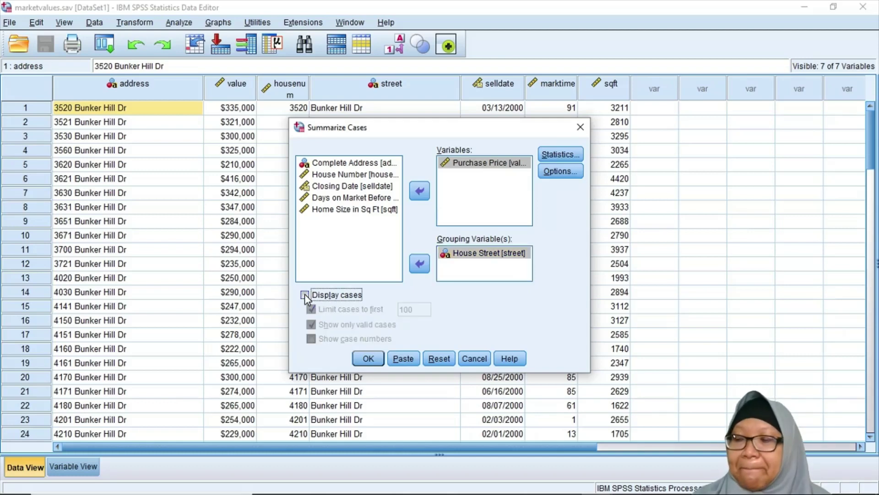
Add Mean, Median, Minimum and Maximum to the report's cell statistics alongside Number of cases.
click(570, 155)
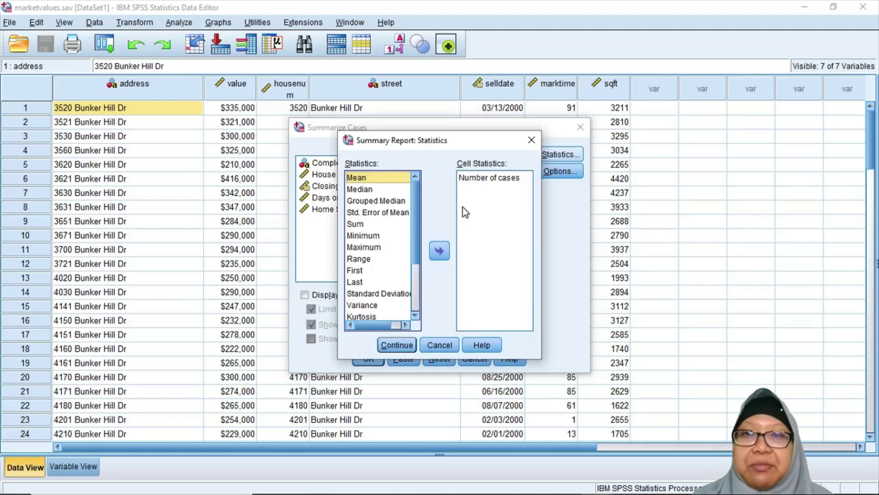
click(440, 251)
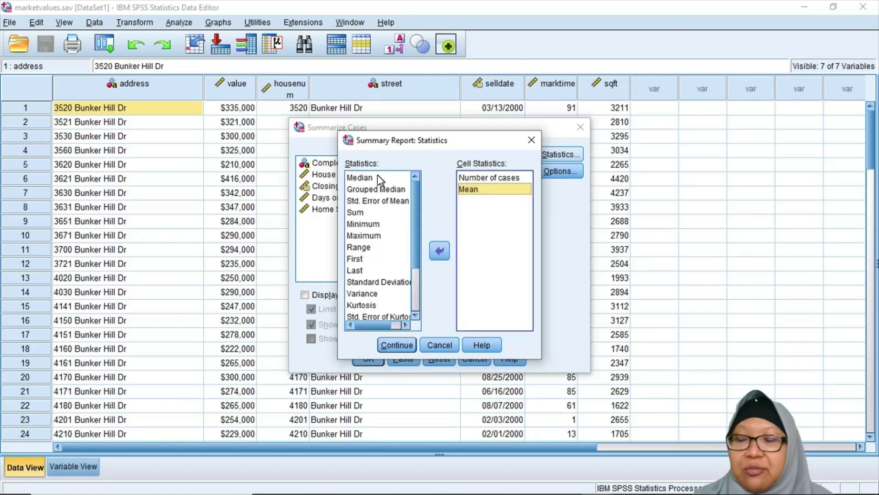
click(379, 179)
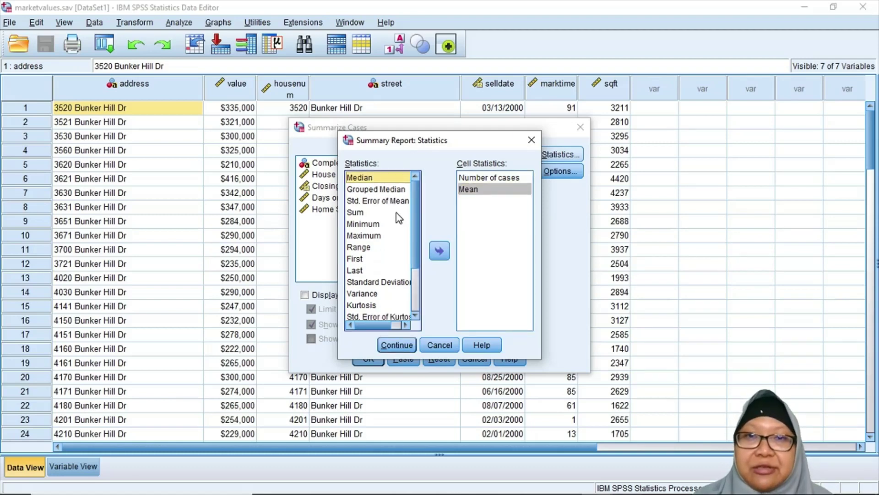
click(437, 252)
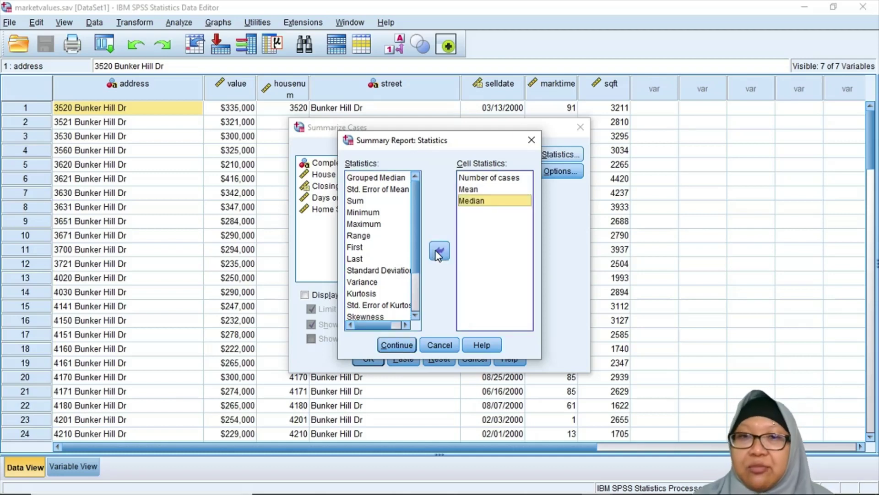
click(379, 212)
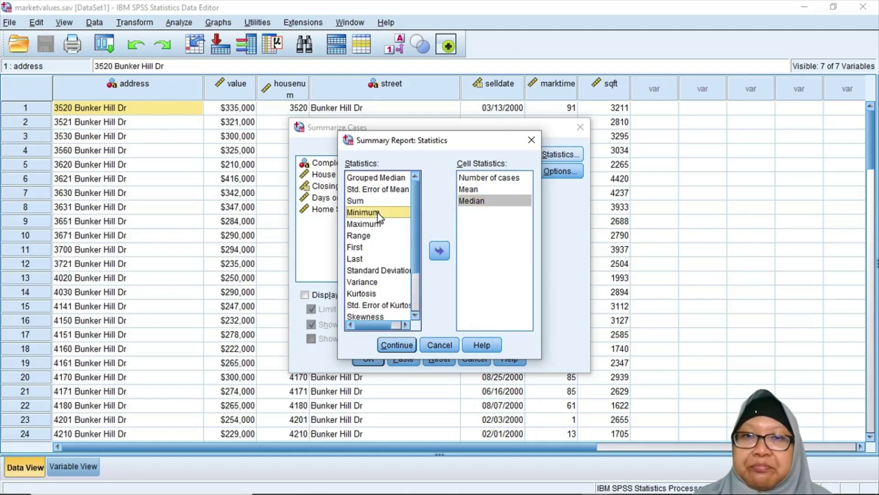
click(441, 252)
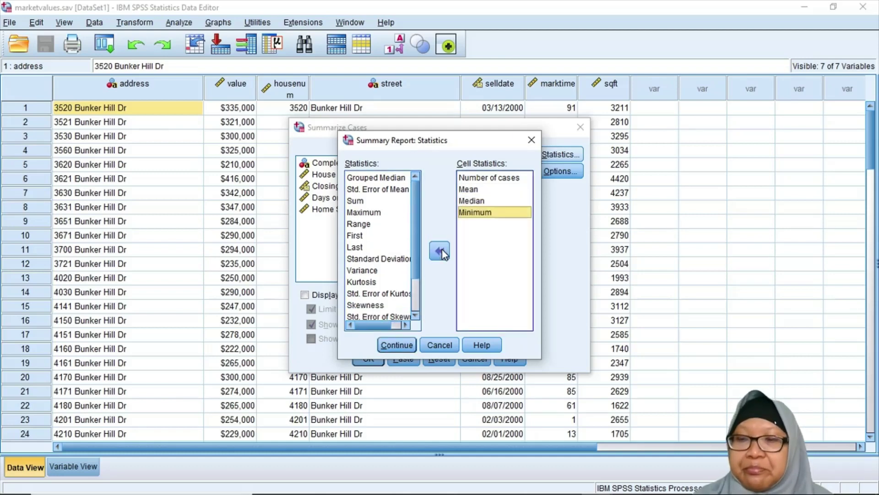
click(370, 213)
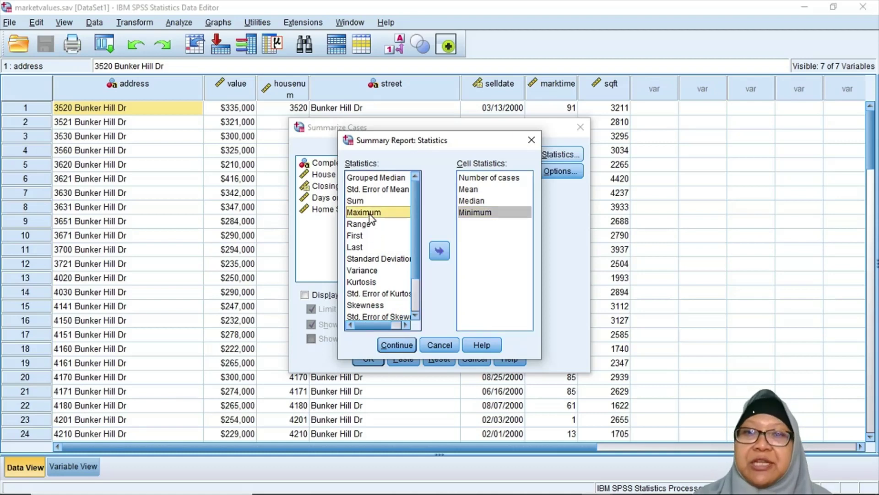
click(442, 257)
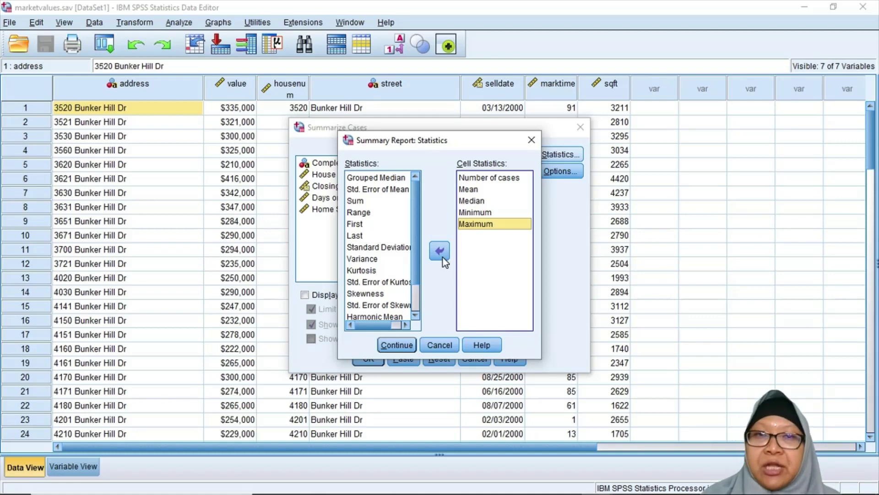
click(501, 181)
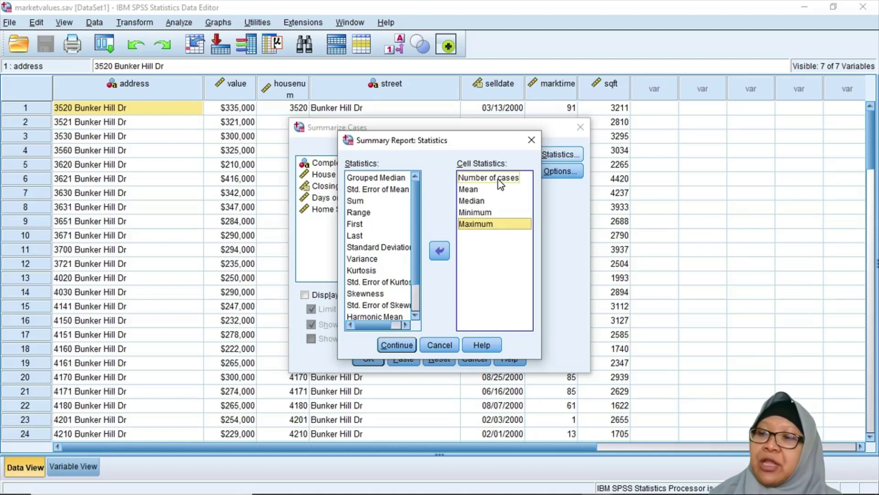
click(406, 347)
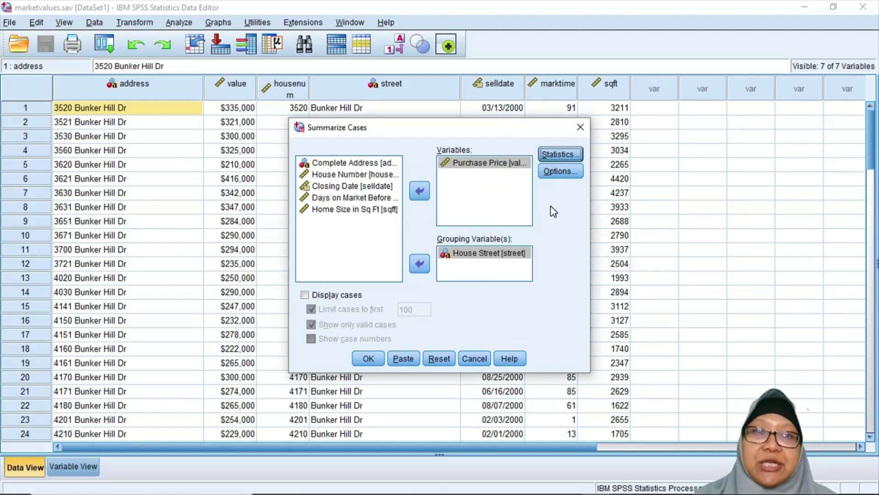
Replace the summary report's title with "Home Sale Statistics" in the report options.
click(564, 173)
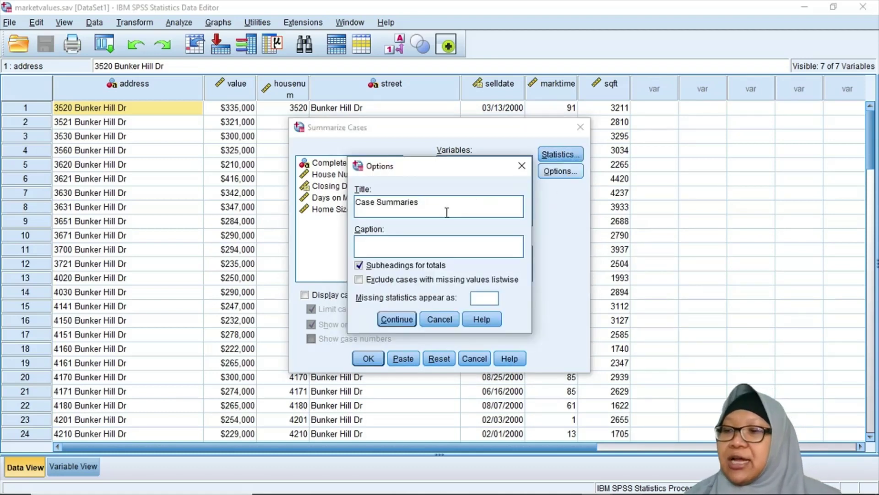
key(ctrl+shift+Left)
key(ctrl+shift+Left)
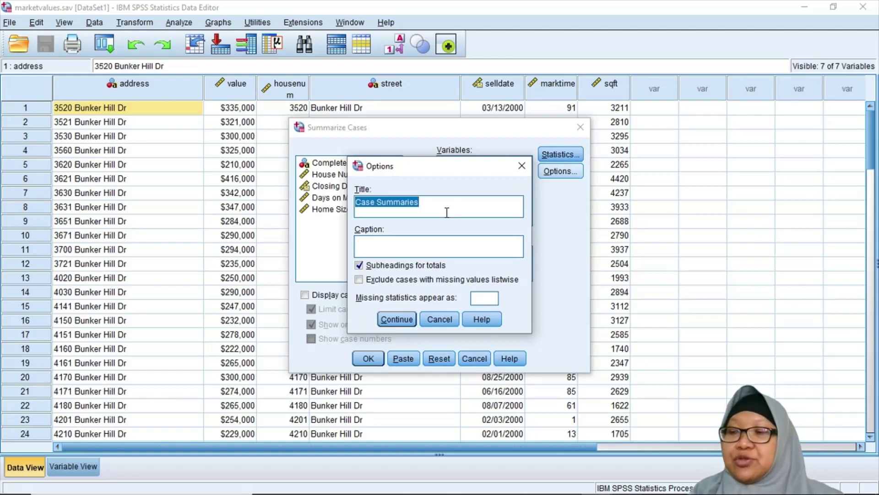
text(H)
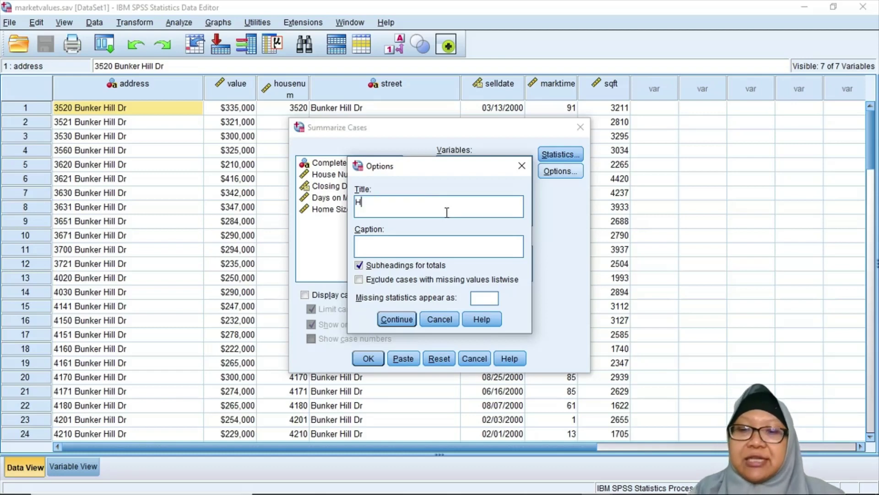
text(ome Sale )
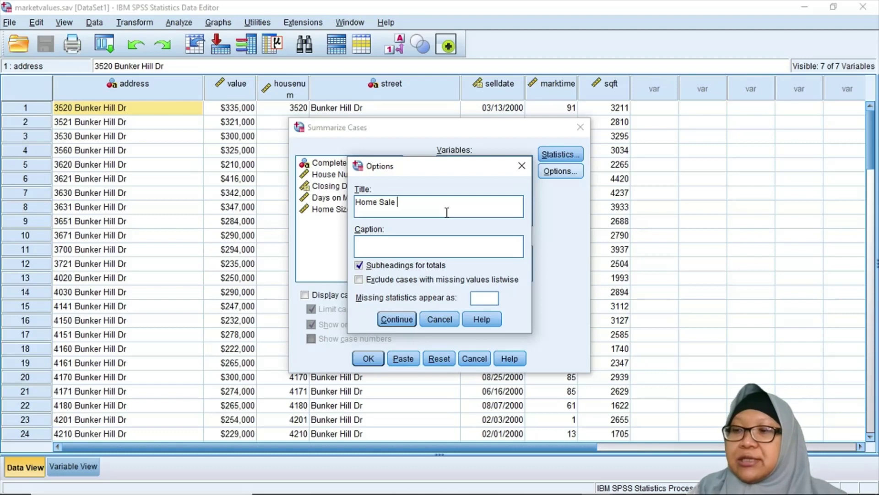
text(Statistics)
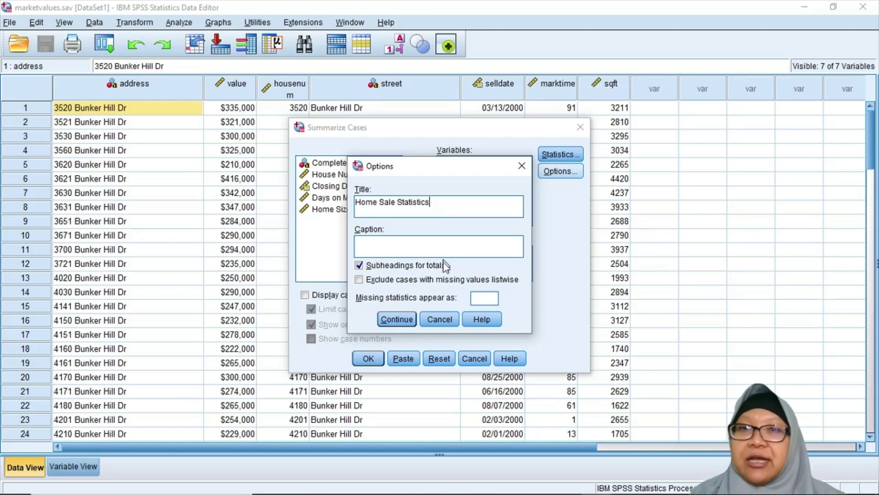
Enter "Grouped by Street" as the report's caption.
click(432, 245)
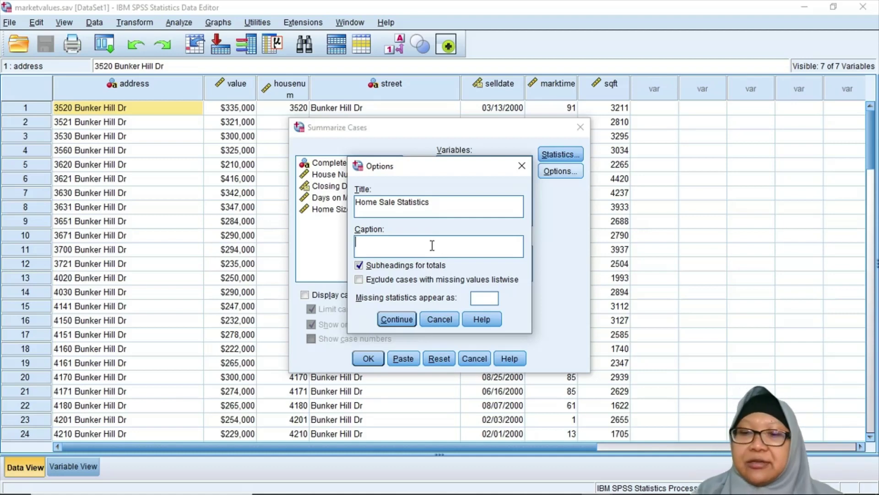
text(Grouped)
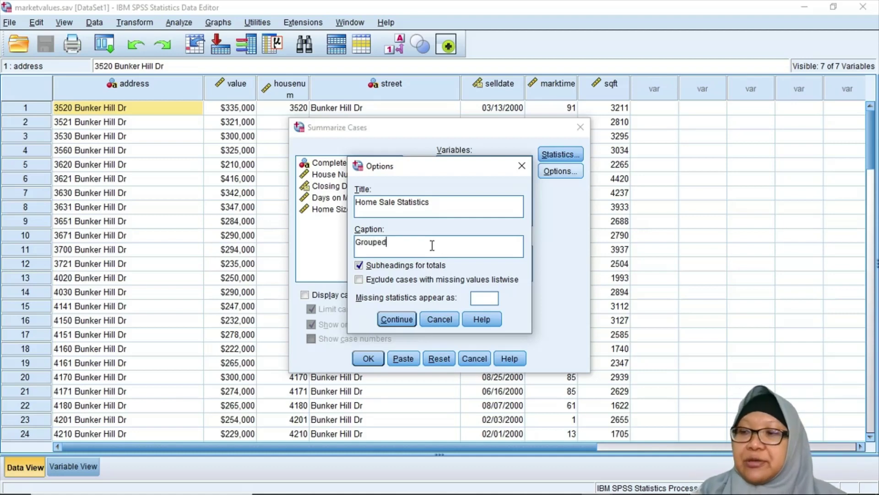
text( by Stree)
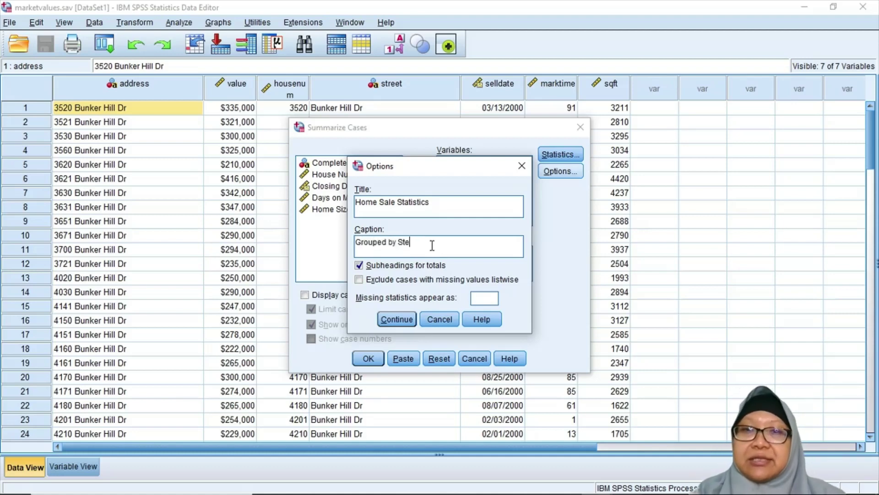
text(t)
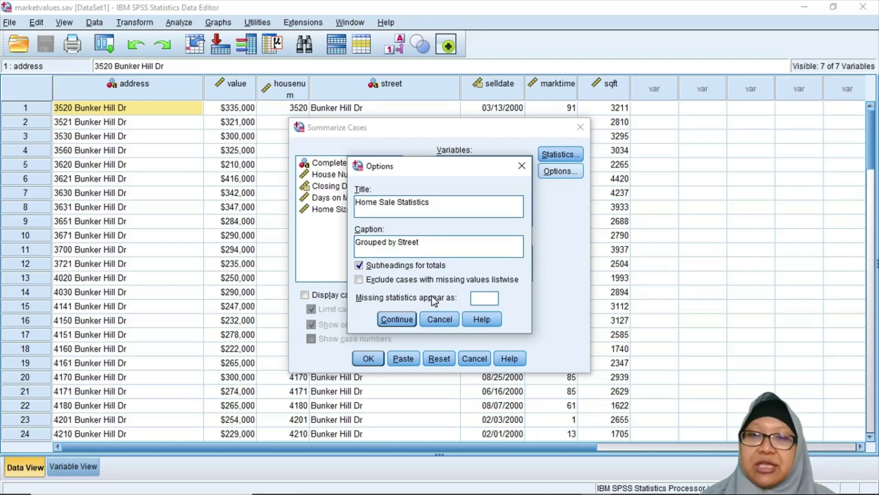
Accept the report options, run the grouped summary, and review the Case Processing Summary and Home Sale Statistics tables.
click(414, 318)
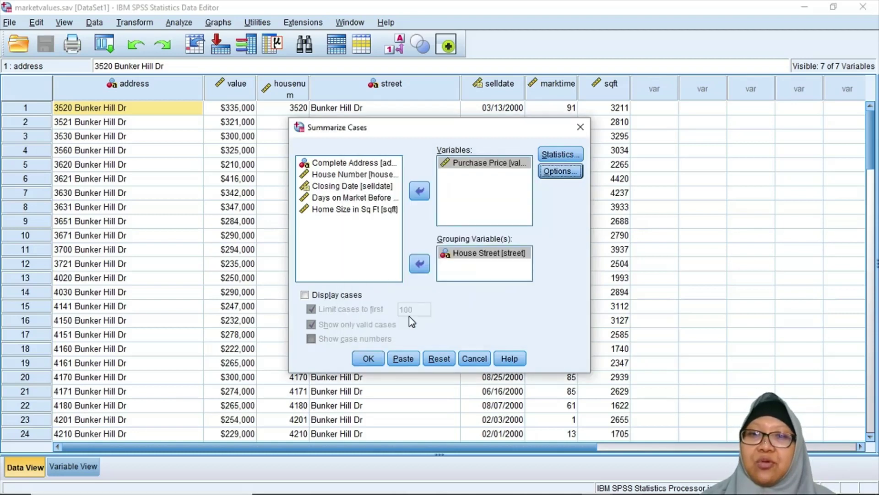
click(368, 359)
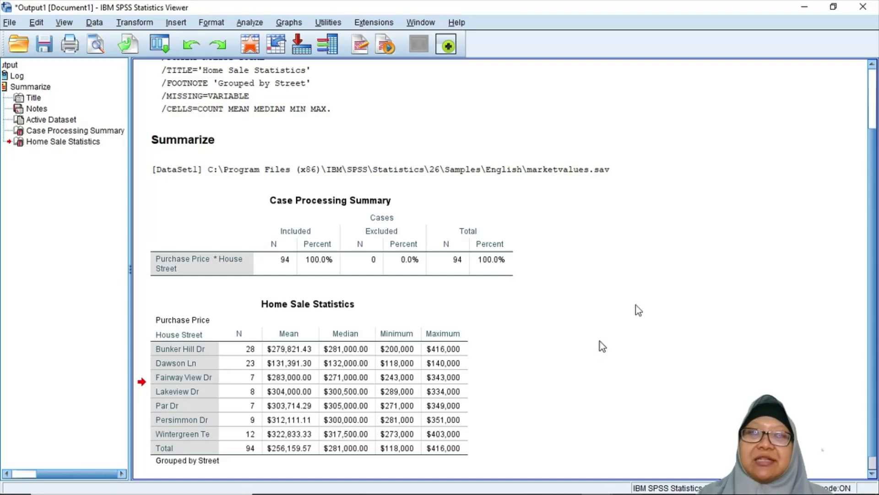
scroll(874, 123, up, 2)
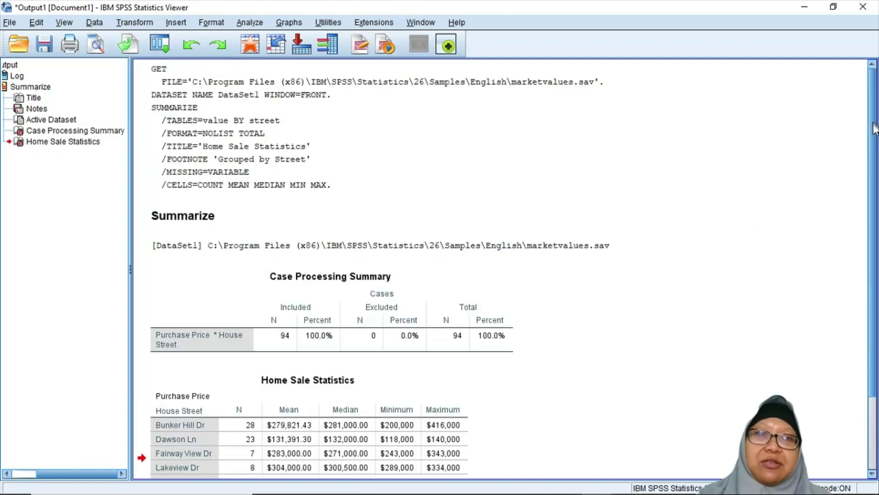
scroll(875, 132, down, 3)
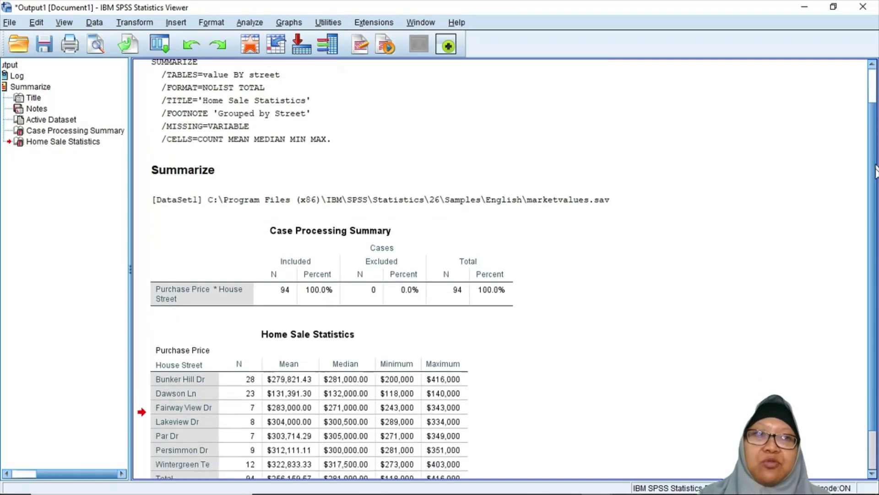
click(405, 323)
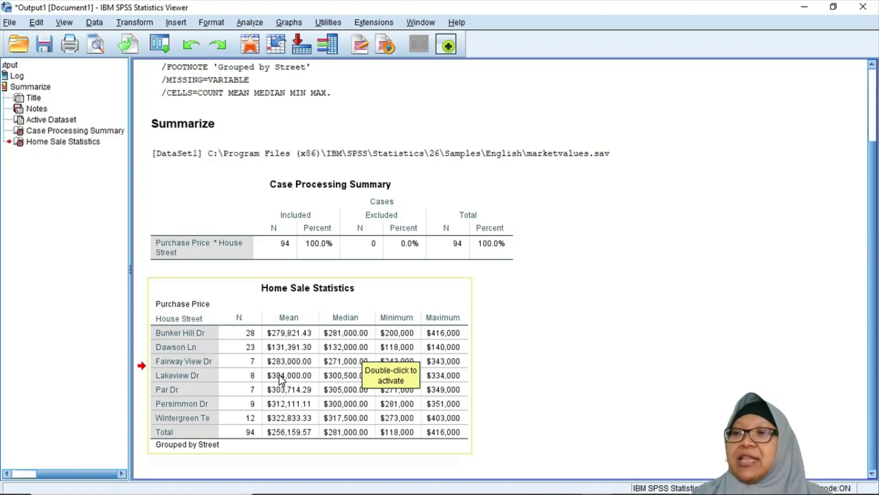
click(328, 259)
click(280, 304)
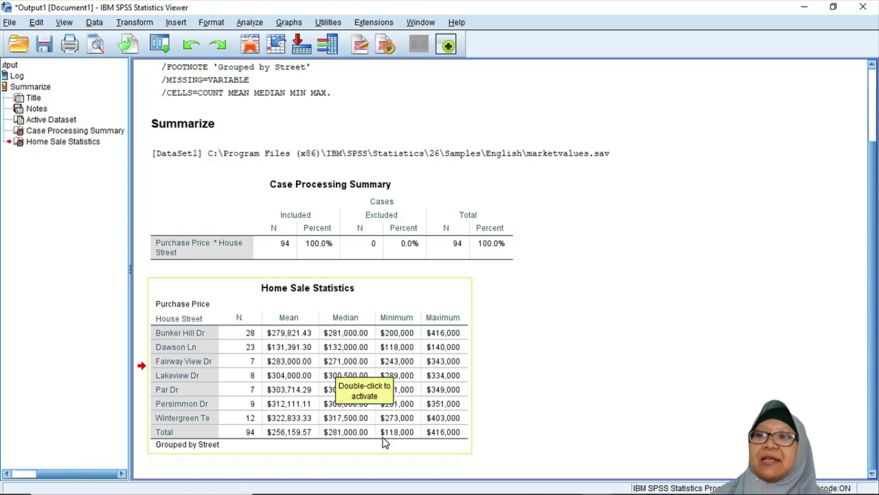
Switch to CHAPTER 5.pdf in Nitro Pro and find section 5.1.3 on displaying individual cases.
mouse_move(453, 488)
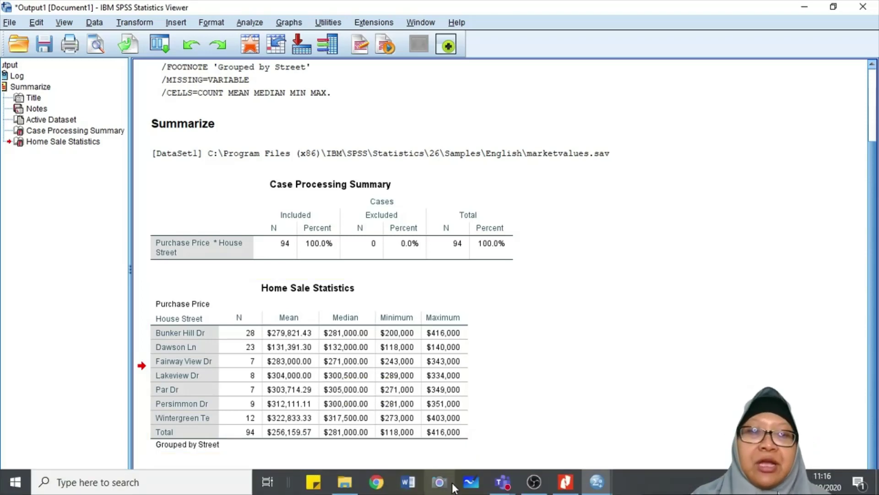
mouse_move(566, 484)
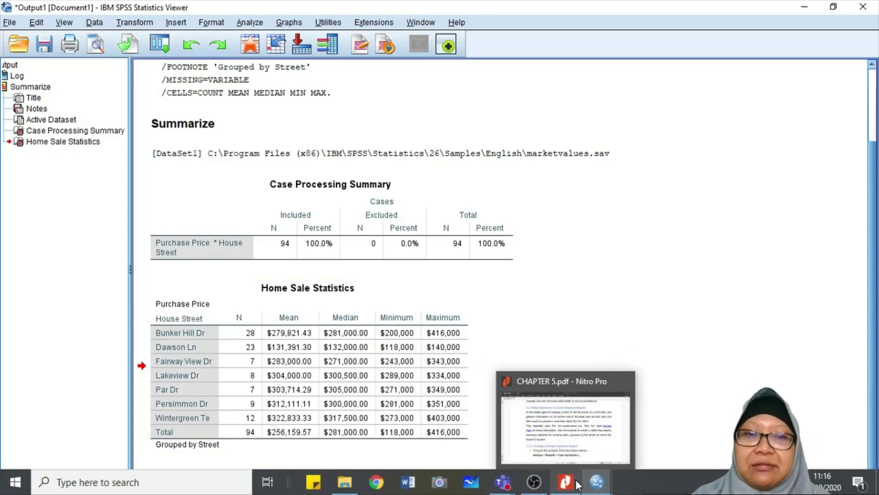
click(576, 484)
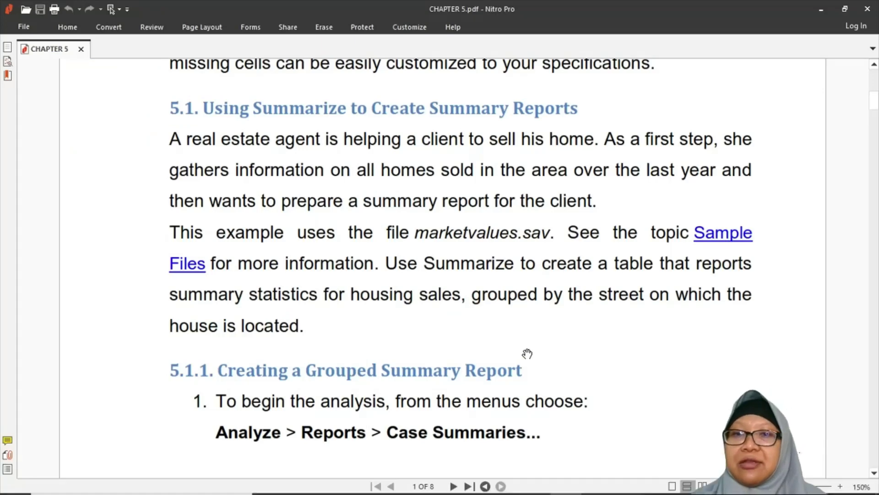
scroll(527, 352, down, 1)
scroll(526, 352, down, 15)
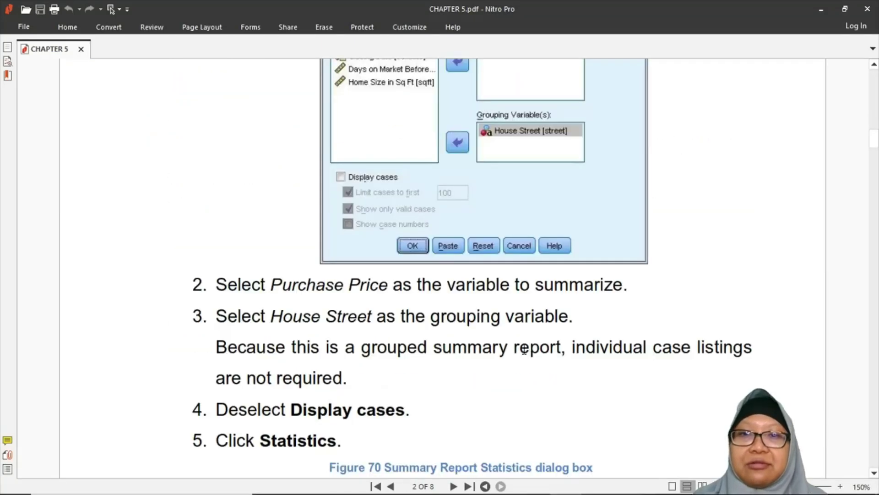
scroll(527, 352, down, 8)
scroll(526, 351, down, 20)
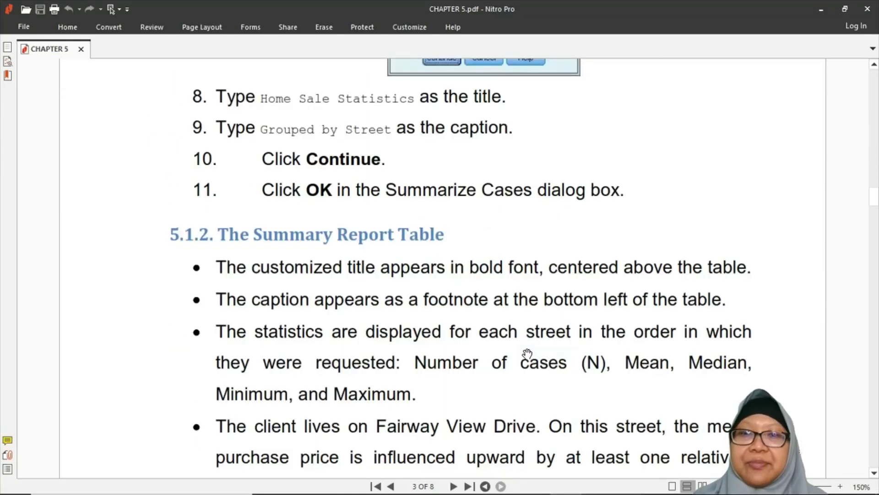
scroll(527, 352, down, 11)
scroll(527, 352, down, 7)
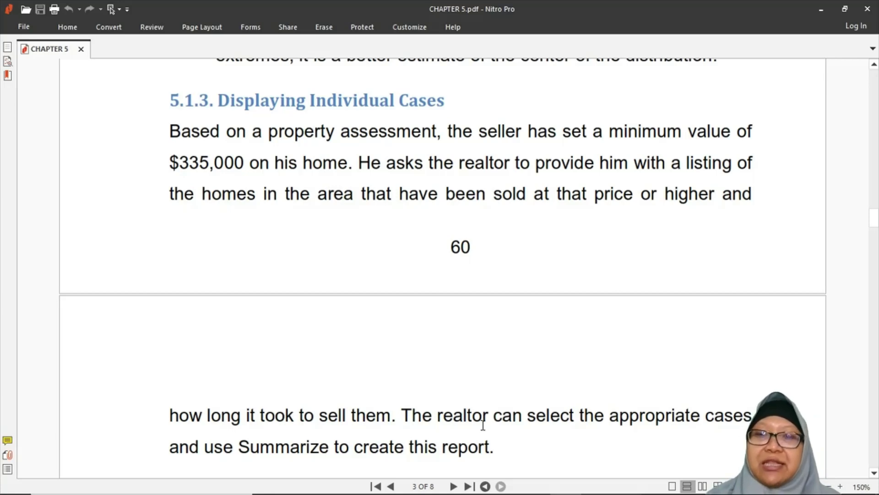
Read the instructions in section 5.1.3.1 for selecting homes by selling price with Select Cases.
scroll(484, 425, down, 2)
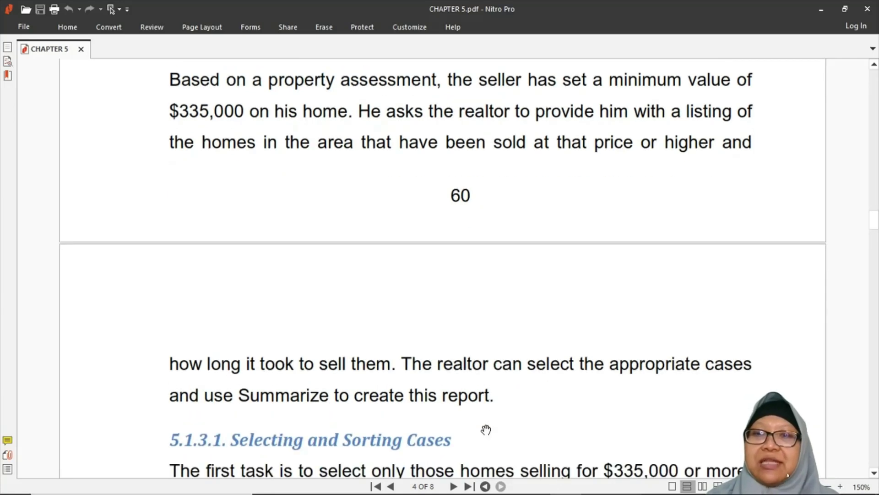
scroll(486, 430, down, 1)
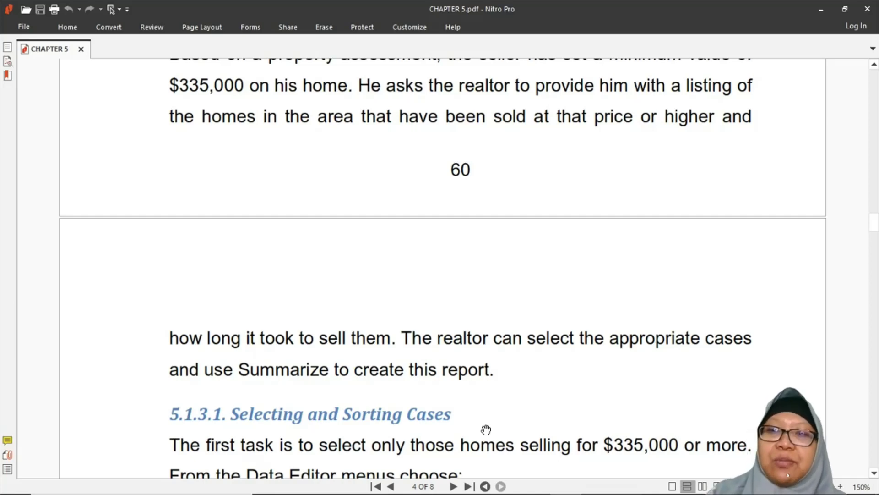
scroll(486, 429, down, 2)
scroll(486, 429, down, 1)
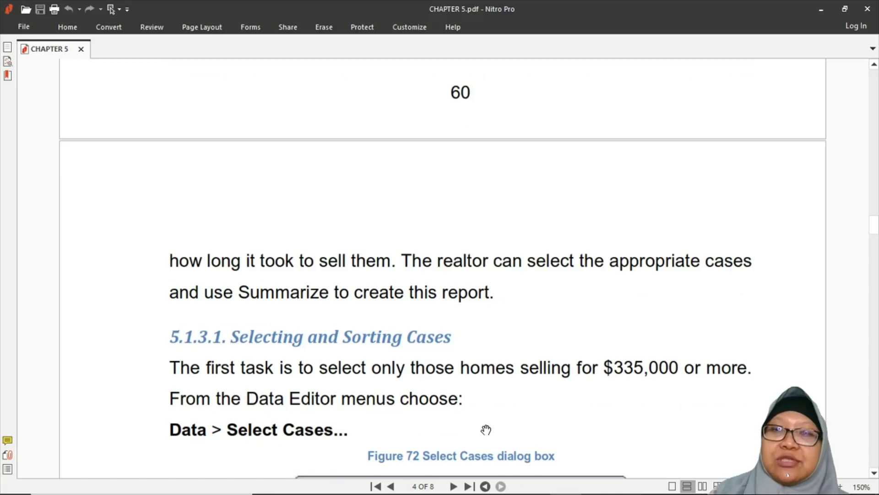
scroll(486, 429, down, 1)
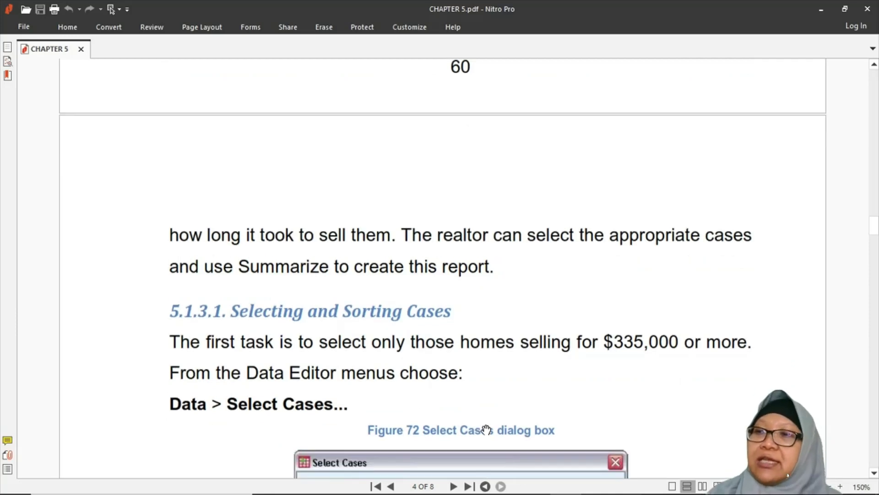
scroll(485, 429, down, 1)
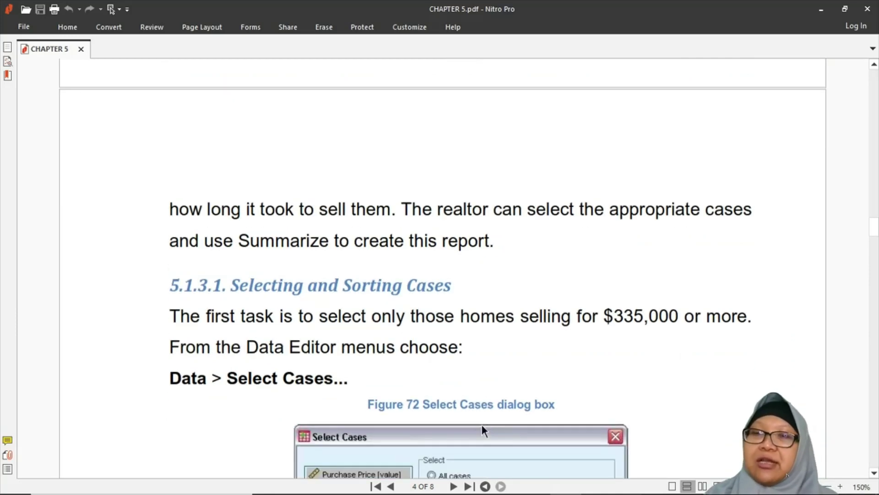
scroll(481, 425, down, 4)
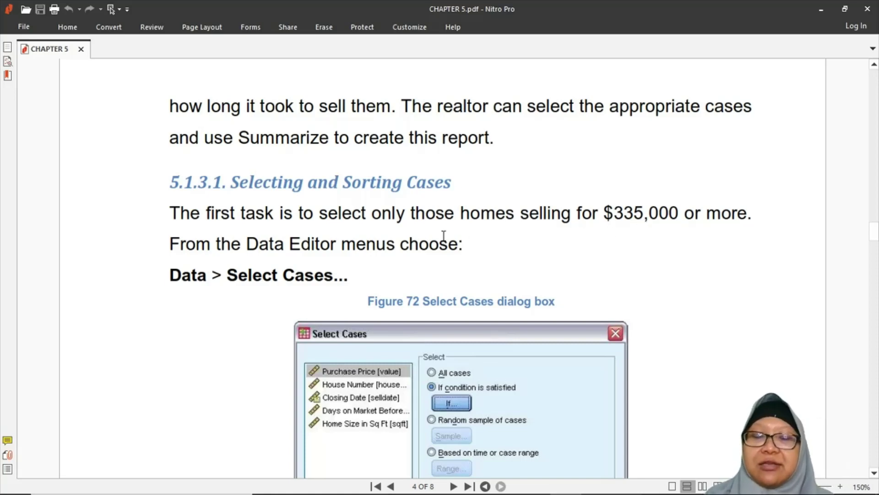
Switch to the marketvalues.sav Data Editor in SPSS and set Select Cases to use an If condition, opening its expression editor.
mouse_move(444, 494)
mouse_move(594, 479)
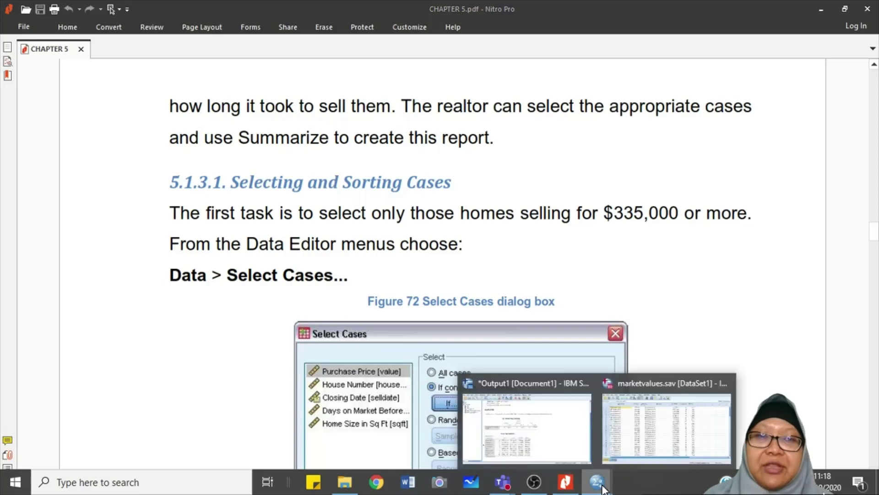
click(641, 442)
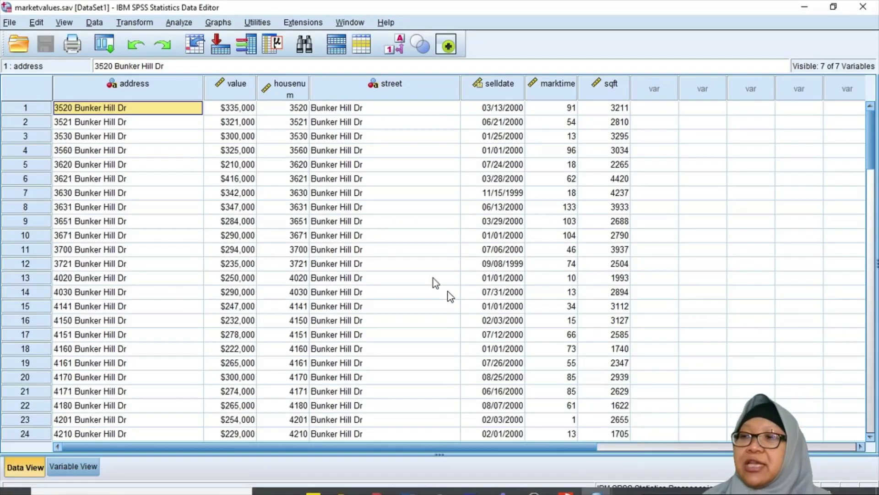
click(96, 23)
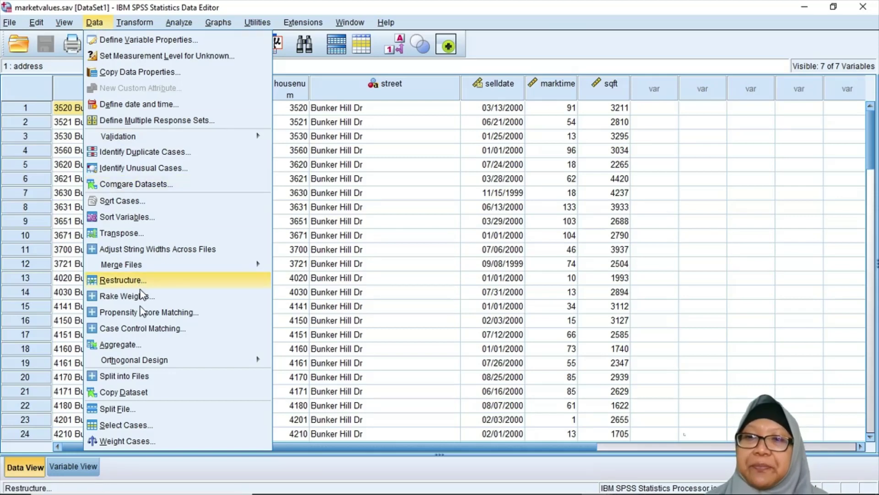
click(148, 427)
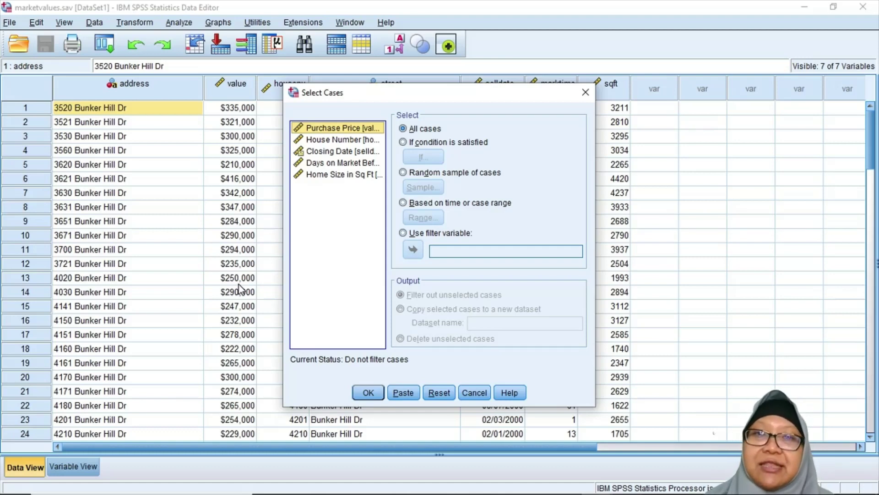
click(425, 143)
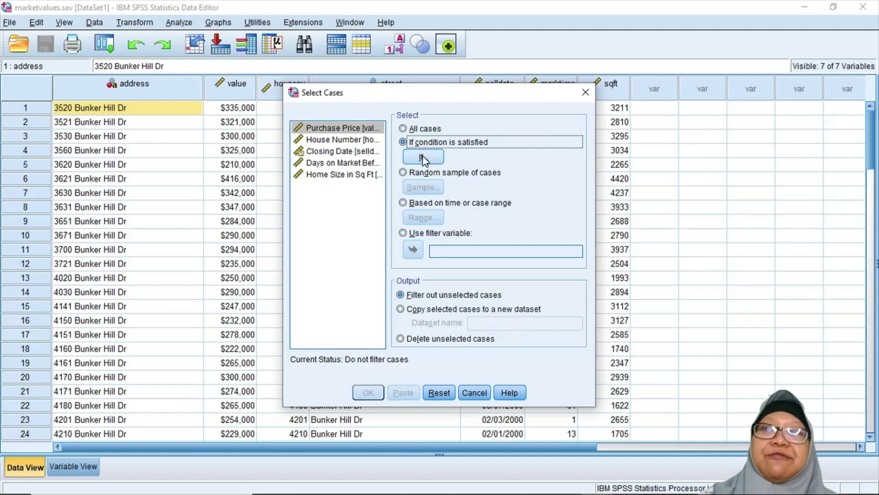
click(423, 158)
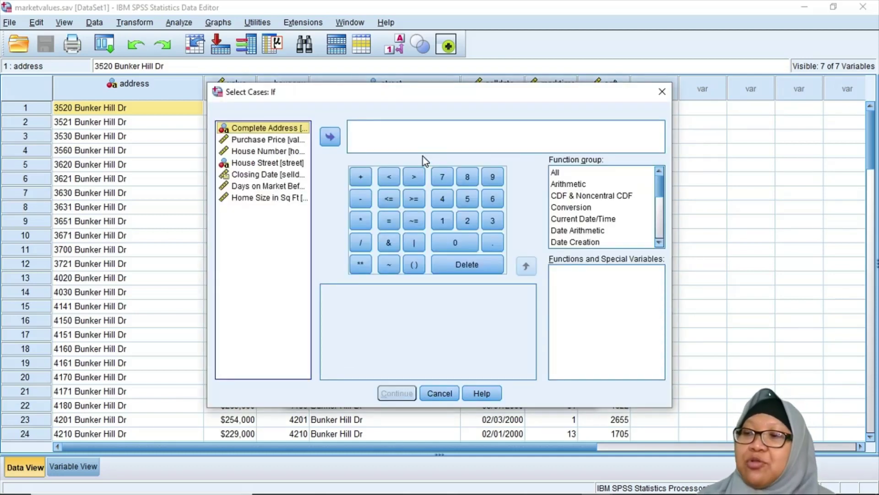
click(285, 140)
click(330, 137)
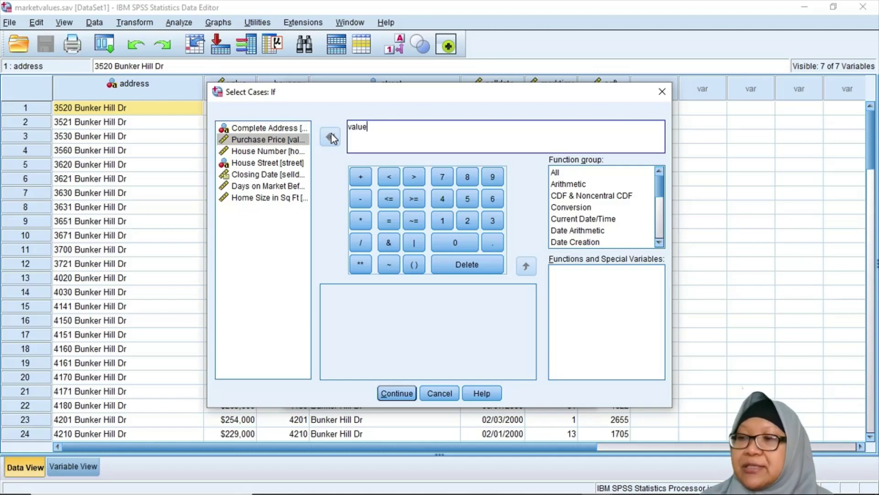
double_click(388, 126)
key(BackSpace)
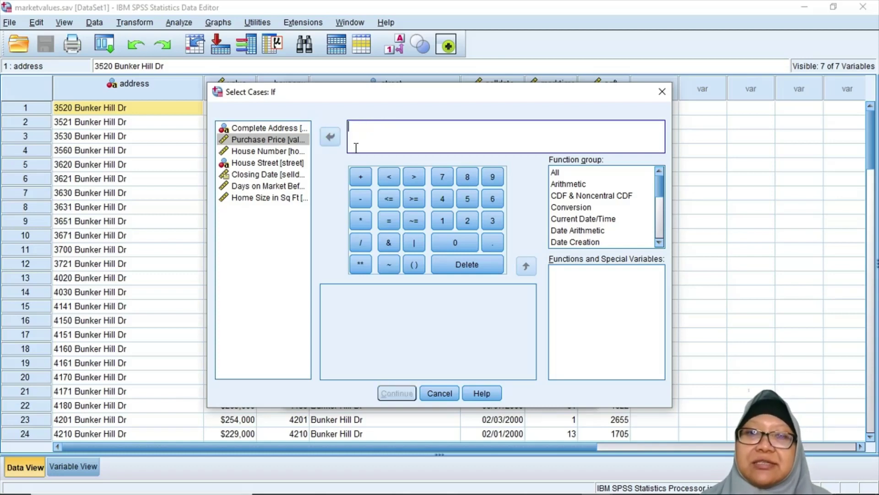
Define the case selection condition on Purchase Price as value >= 335000 and accept it.
click(291, 140)
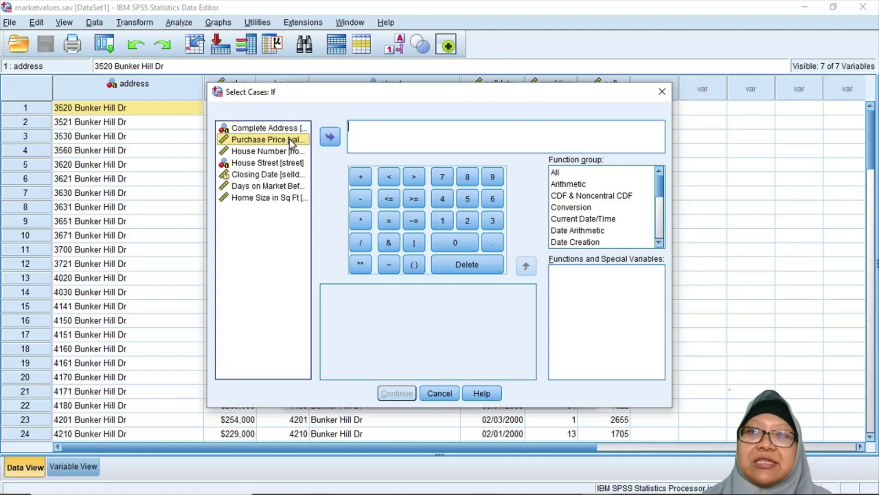
click(331, 141)
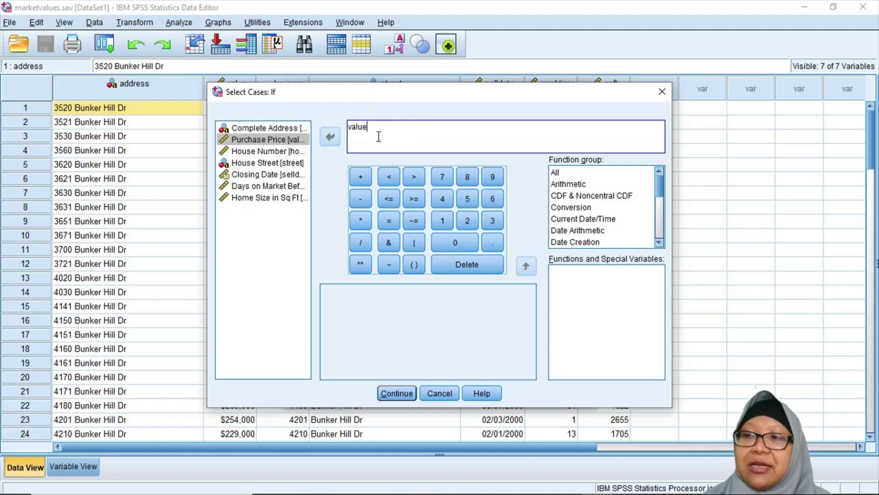
click(410, 200)
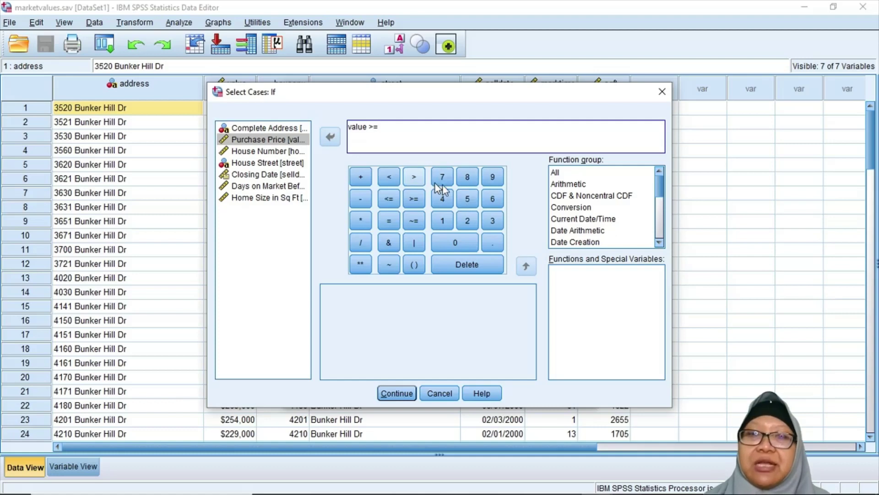
click(492, 224)
click(492, 223)
click(466, 201)
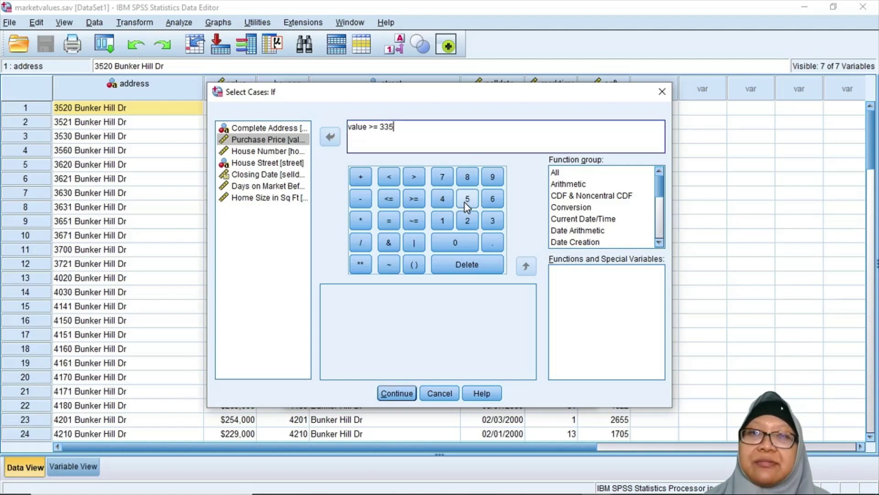
click(450, 250)
click(451, 250)
click(450, 250)
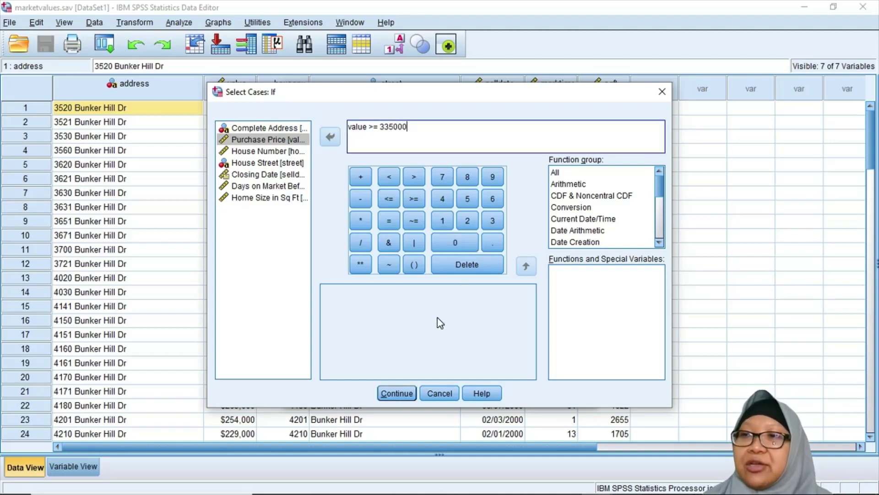
click(397, 393)
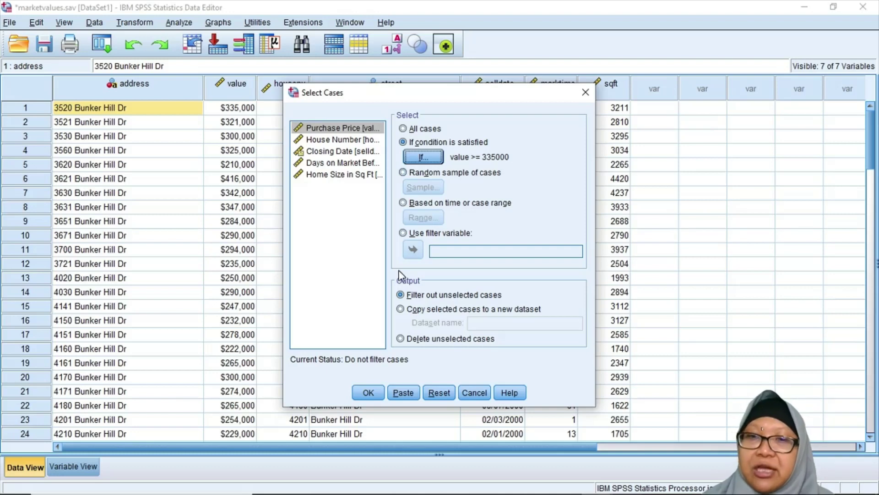
Apply the case selection with unselected cases filtered out and review the filter syntax logged in the output.
click(369, 394)
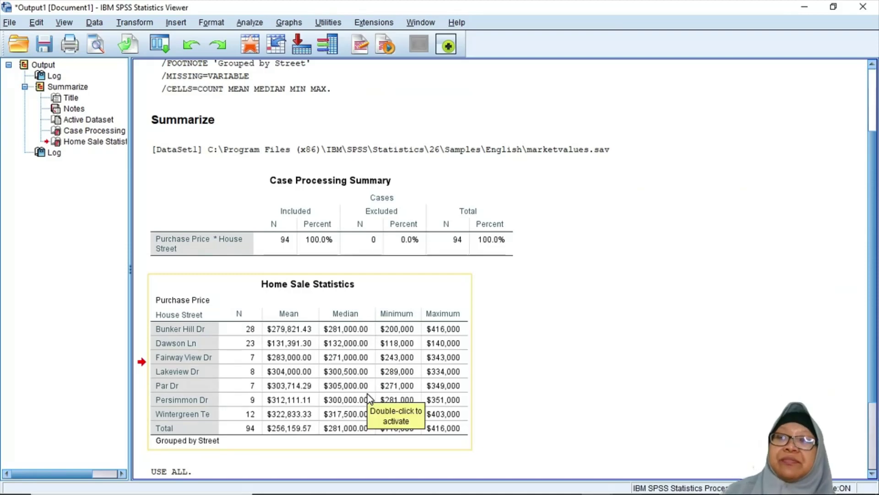
click(874, 261)
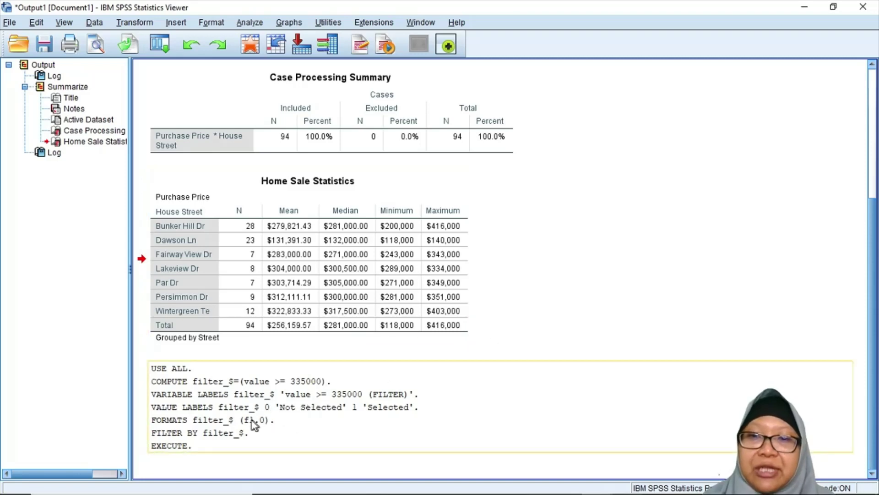
mouse_move(302, 490)
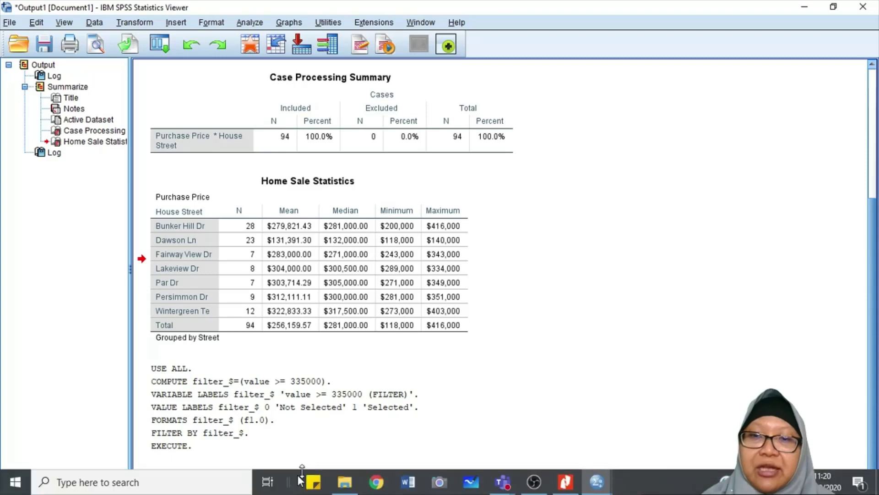
Review the filtered cases in the marketvalues.sav Data Editor and read the Sort Cases instructions in CHAPTER 5.pdf in Nitro Pro.
click(607, 483)
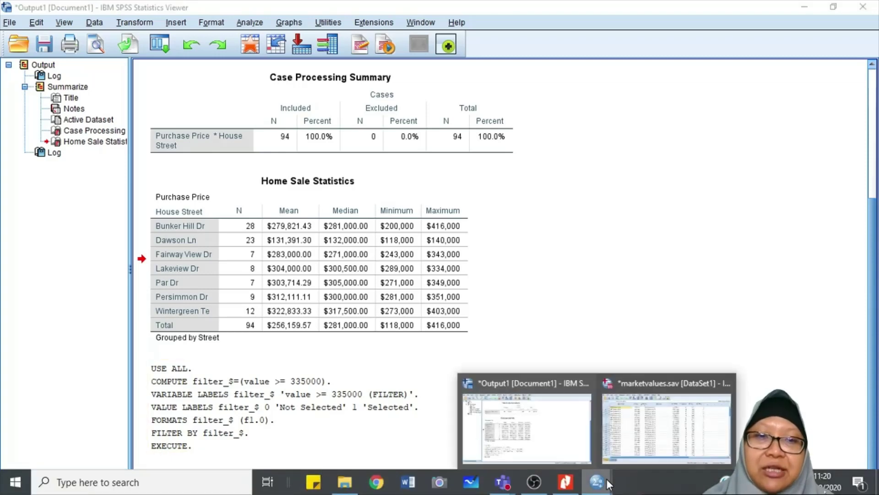
click(645, 435)
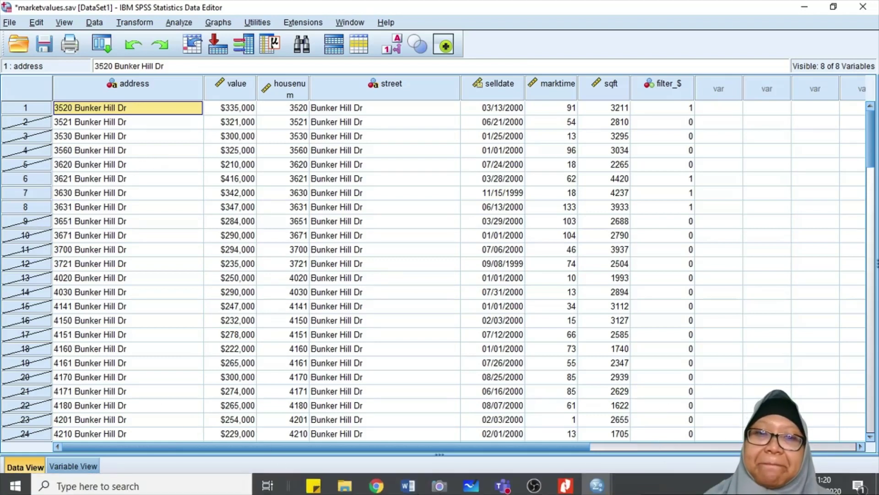
click(571, 487)
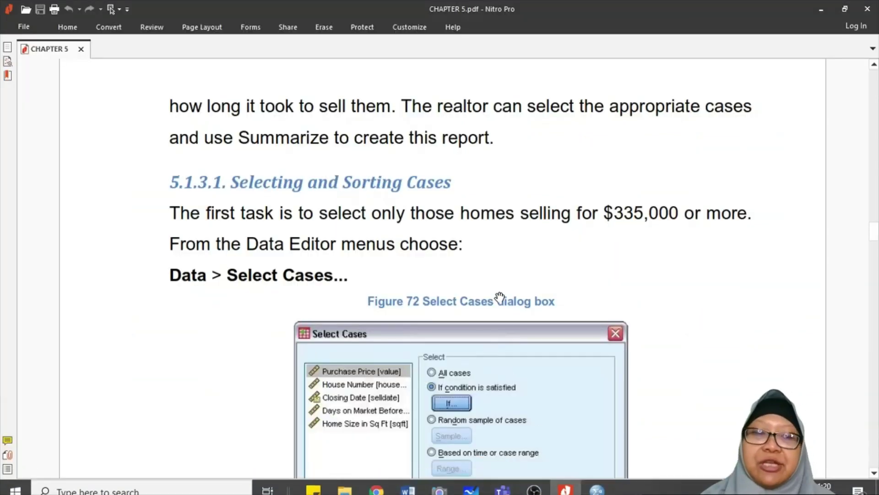
scroll(499, 297, down, 9)
scroll(500, 297, down, 15)
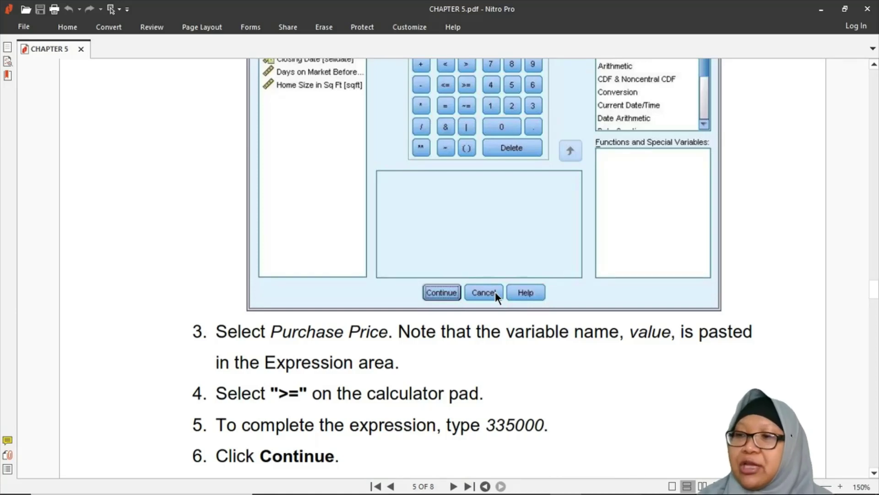
scroll(499, 297, down, 9)
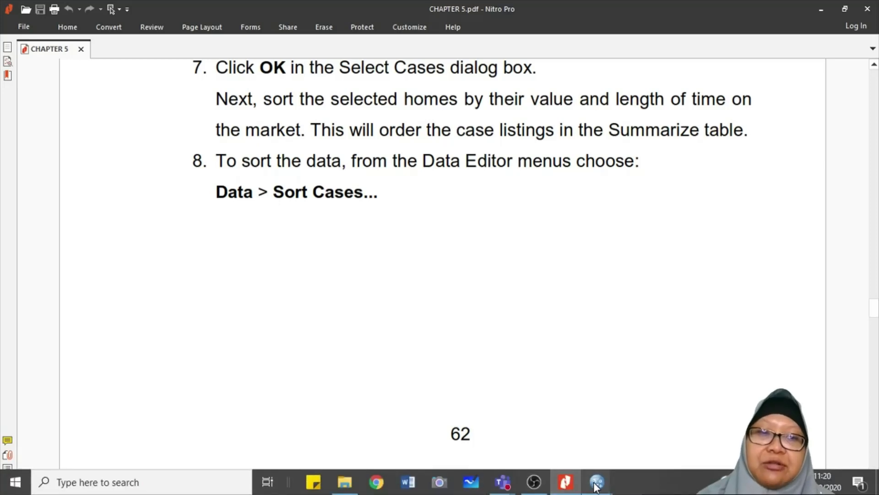
Switch to the marketvalues.sav Data Editor in SPSS and set Sort Cases to sort by Purchase Price in descending order.
click(594, 483)
click(647, 425)
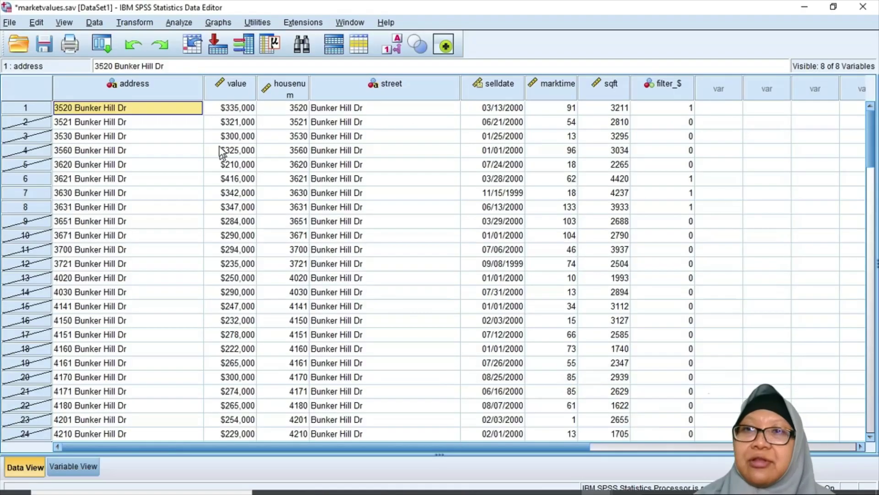
click(94, 23)
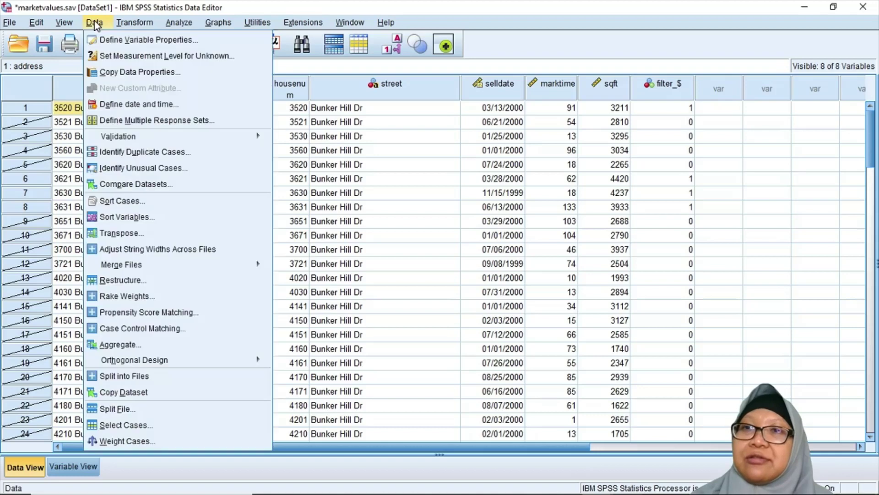
click(128, 200)
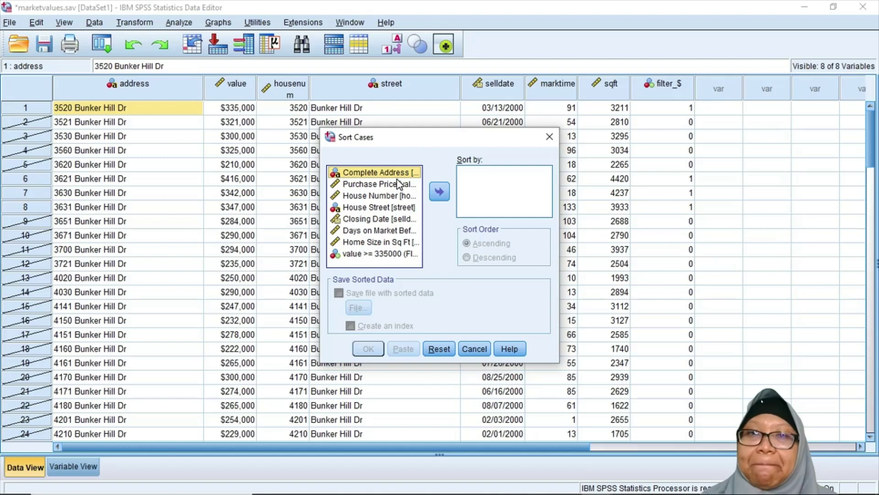
click(396, 182)
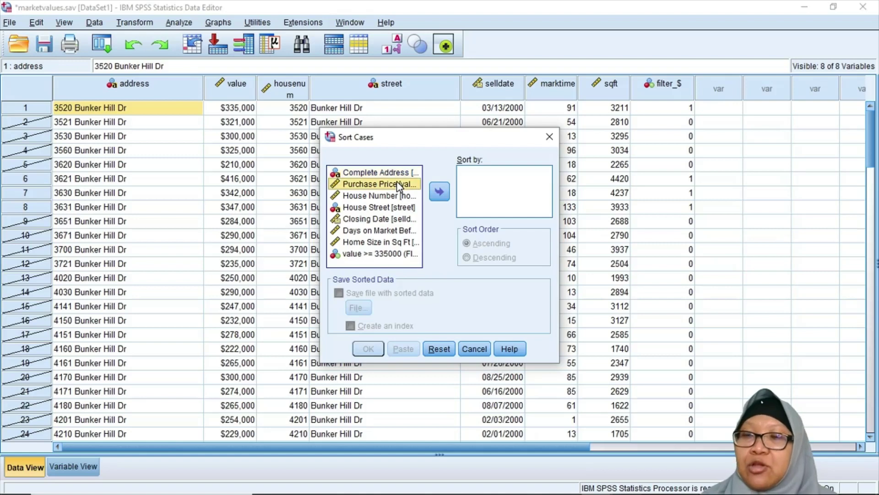
click(440, 196)
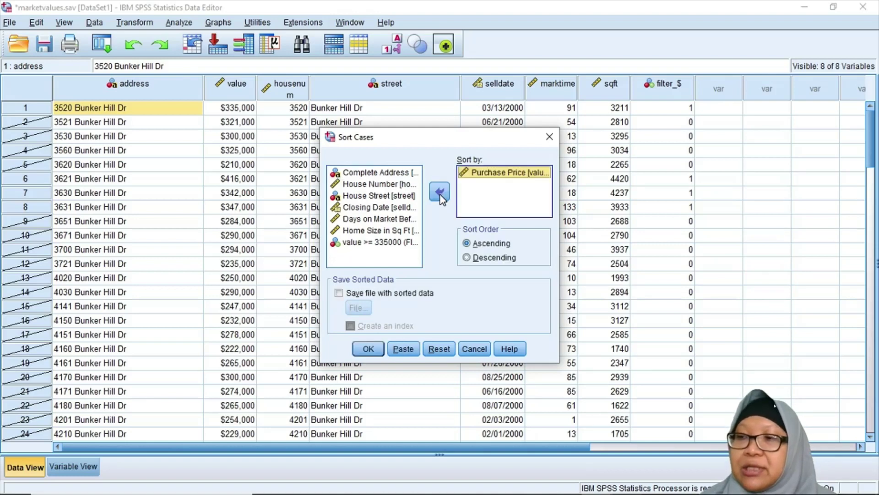
click(492, 262)
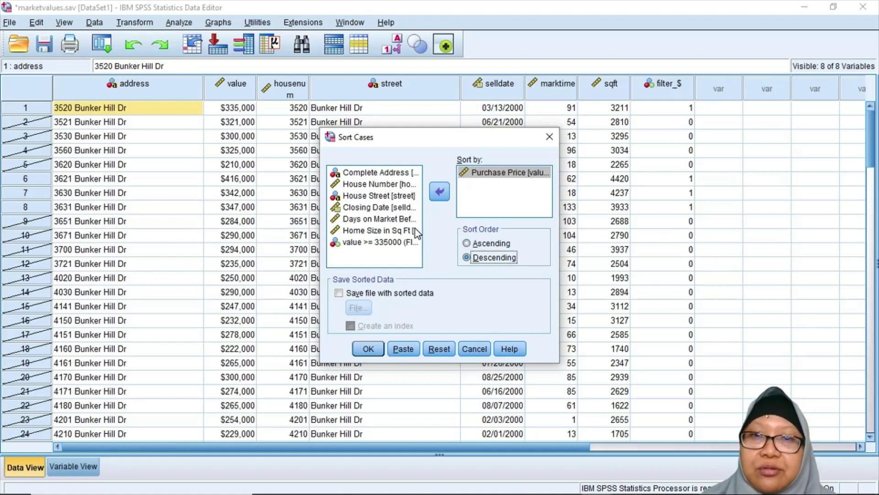
Add Days on Market as the second sort variable in descending order and run the sort.
click(399, 221)
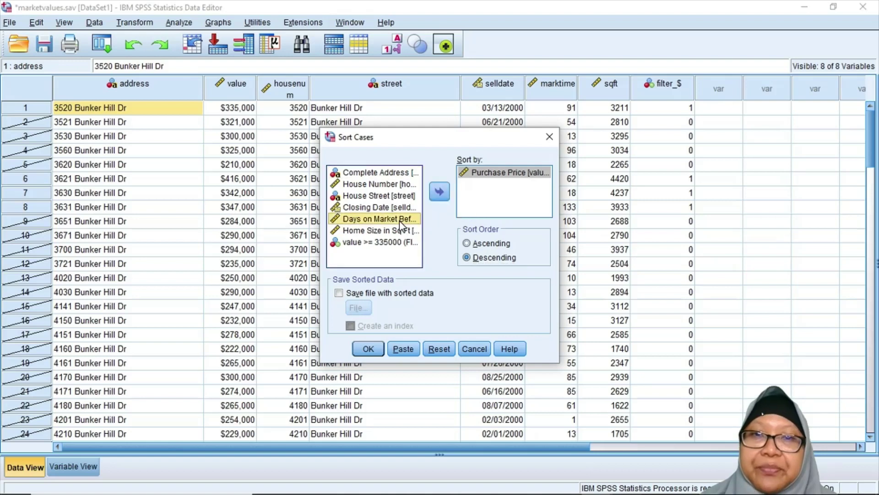
click(439, 192)
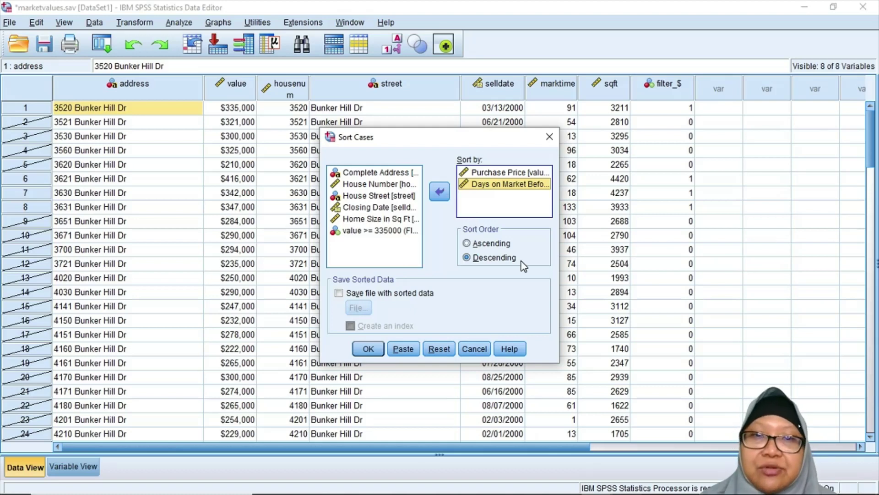
click(506, 172)
click(505, 184)
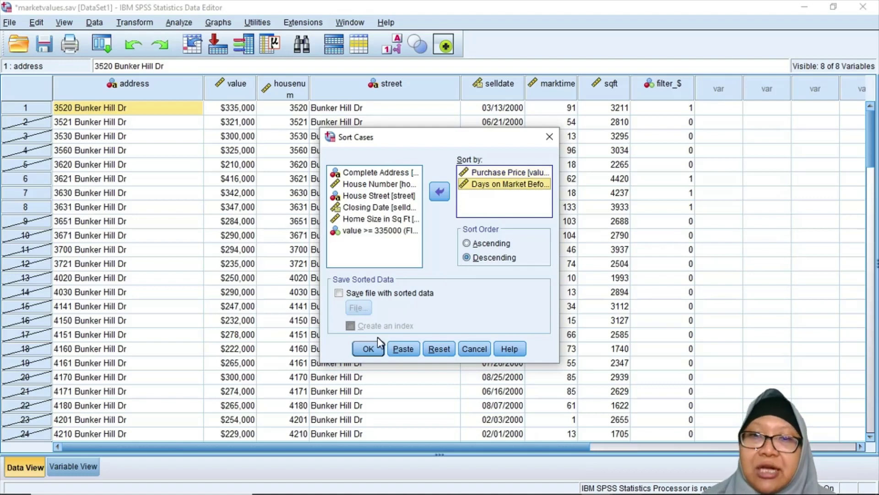
click(369, 350)
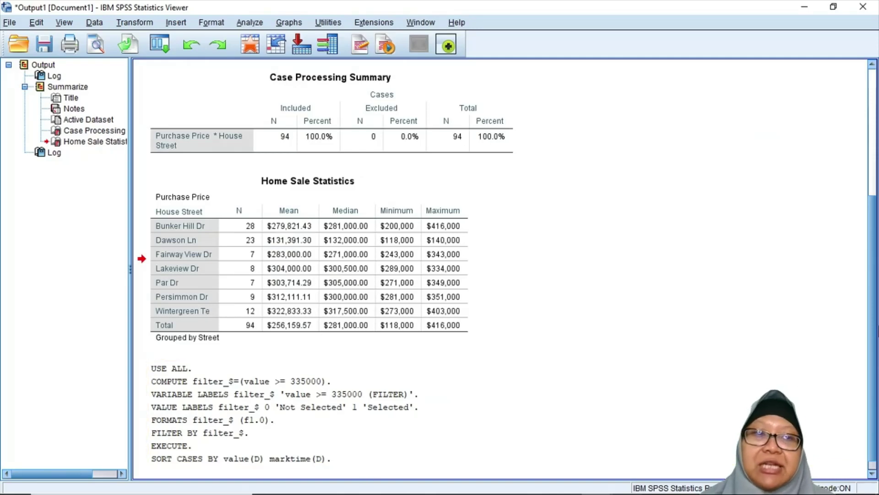
Review the sort syntax logged in the output and inspect the sorted cases in the marketvalues.sav Data Editor.
scroll(873, 336, down, 1)
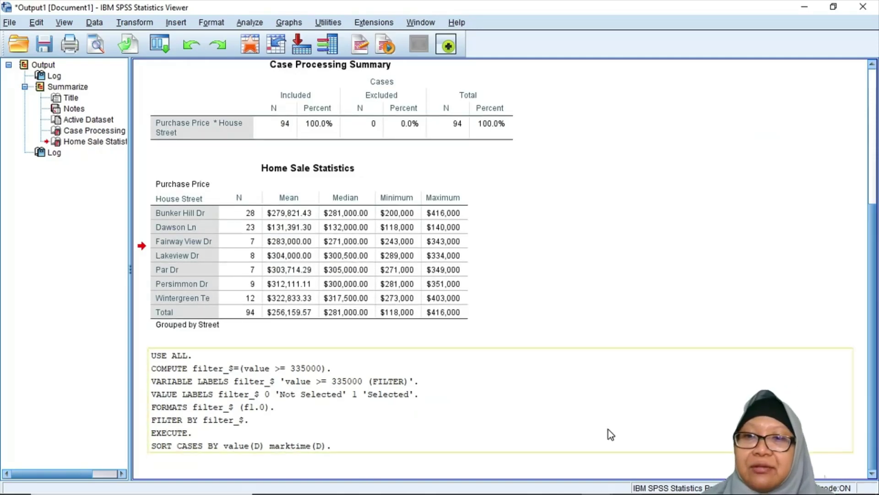
click(304, 445)
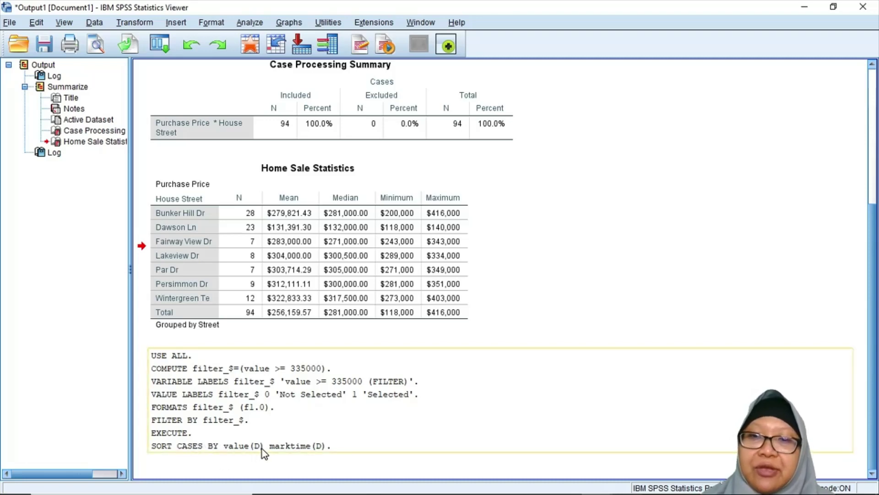
click(310, 457)
mouse_move(350, 492)
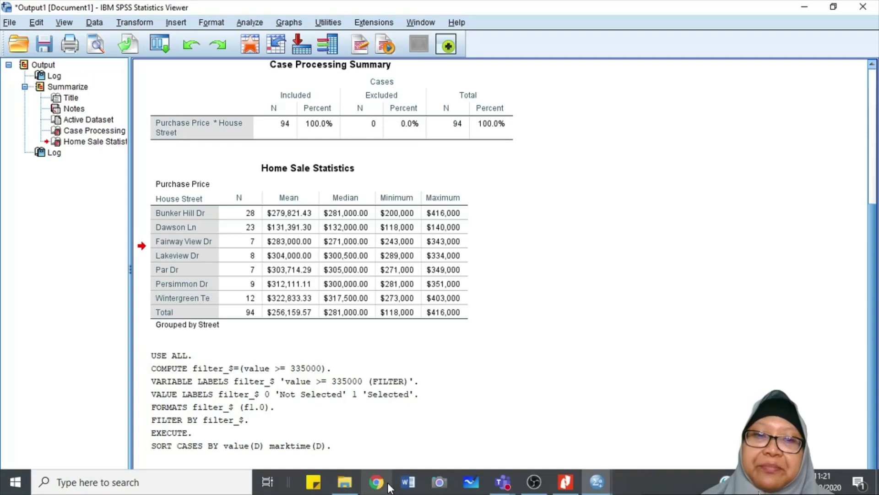
mouse_move(567, 486)
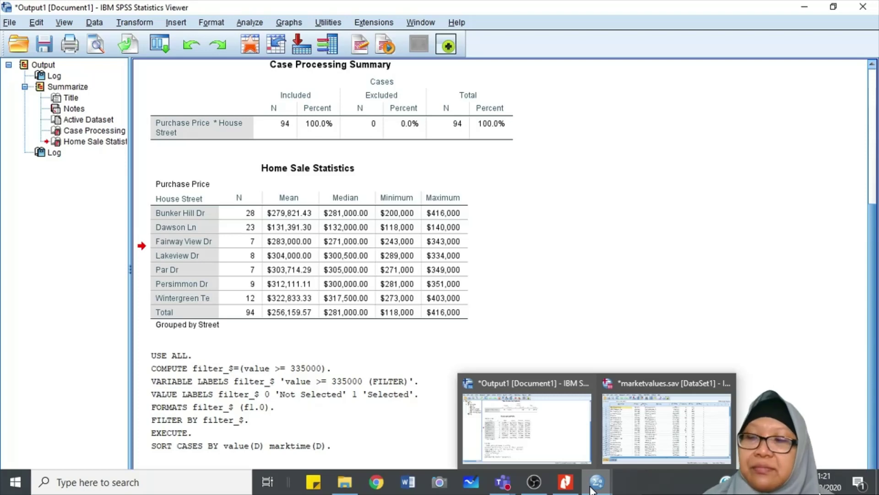
click(638, 438)
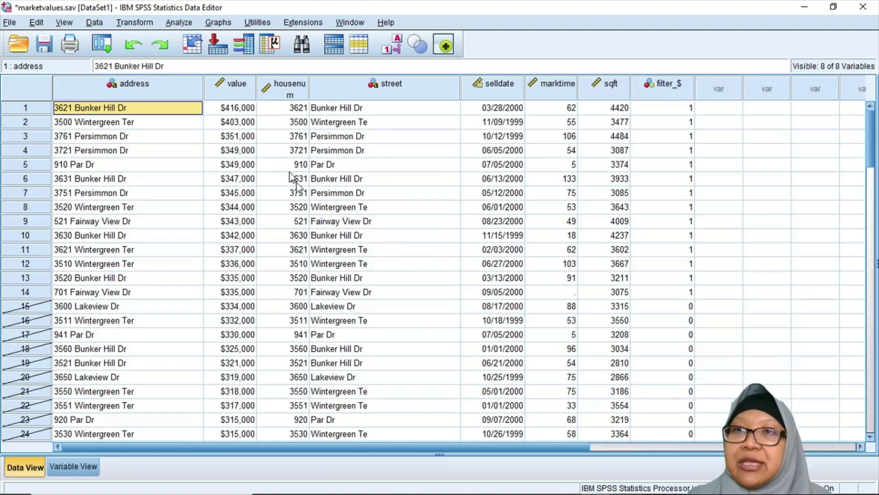
Start a Case Summaries report and reset its previous settings to the defaults.
click(179, 22)
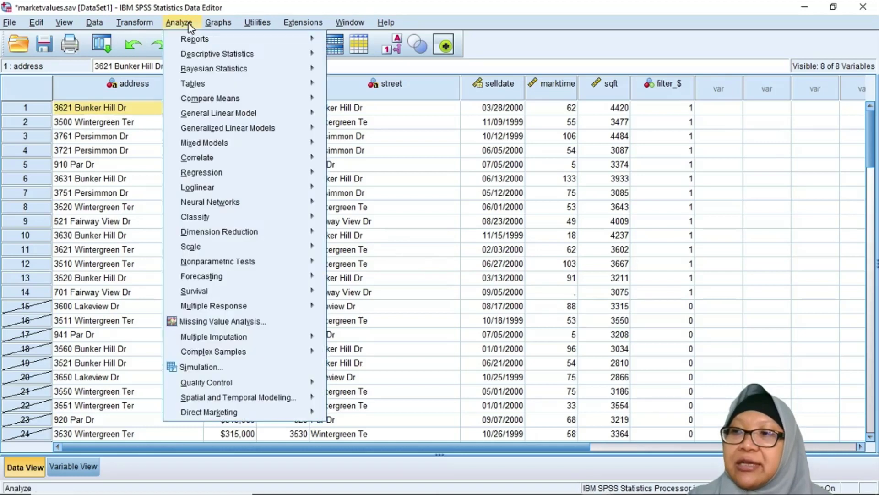
mouse_move(197, 43)
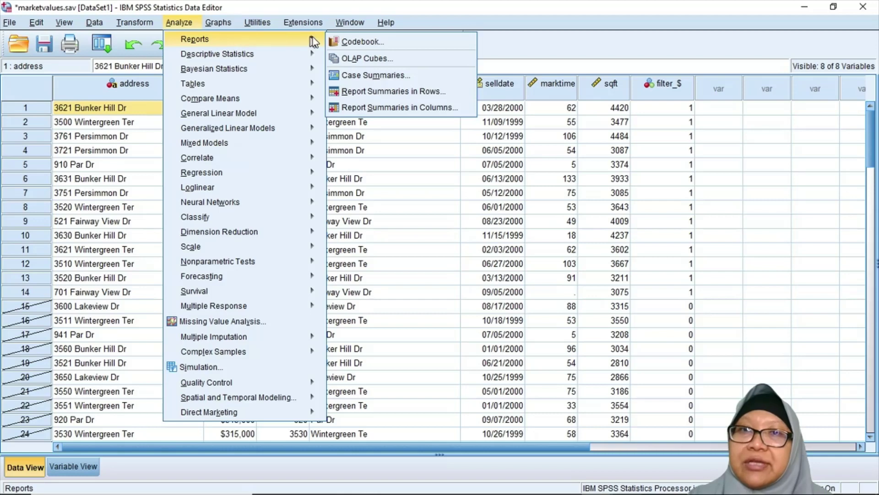
click(367, 75)
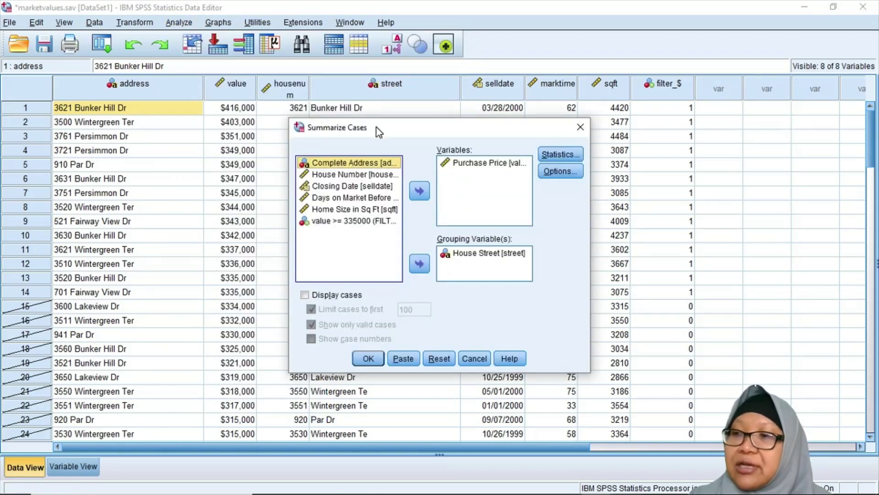
click(440, 361)
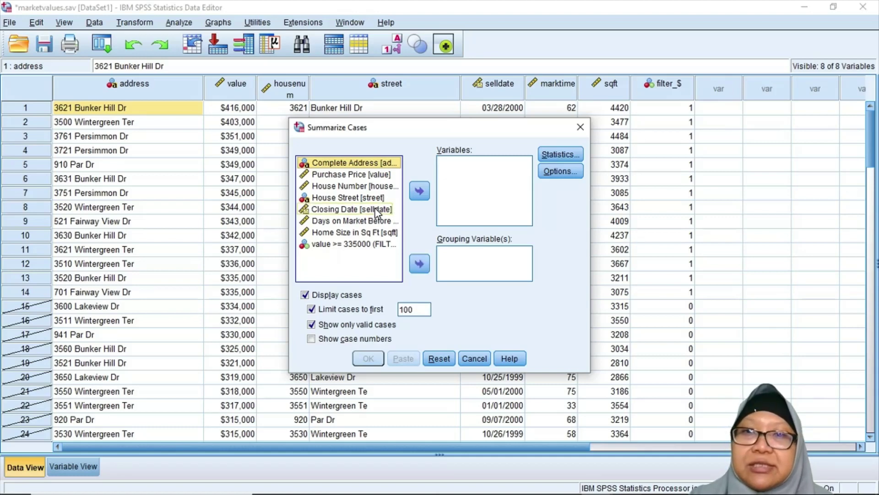
Add Complete Address, Purchase Price and Days on Market as the summary variables and turn off the limit on displayed cases.
click(420, 191)
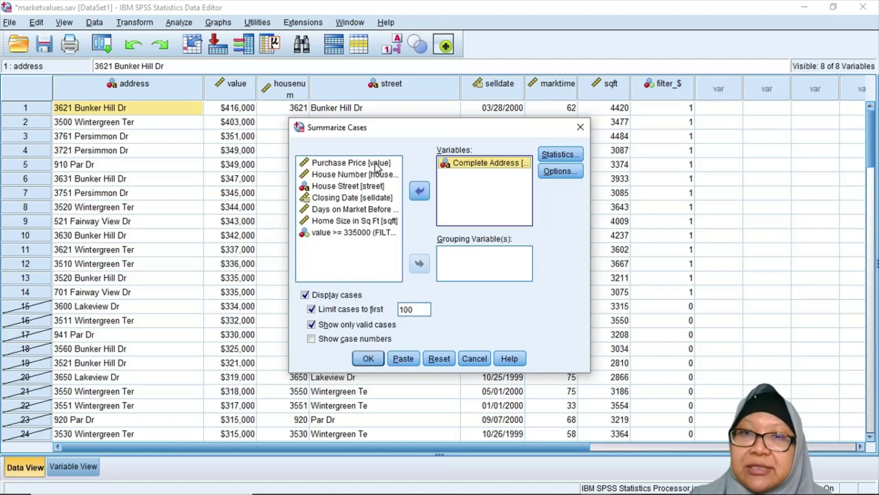
click(376, 164)
click(420, 192)
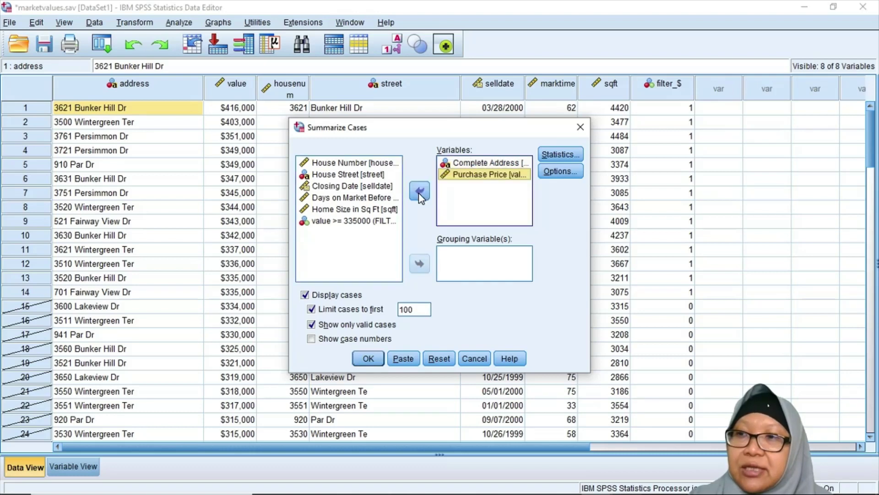
click(379, 198)
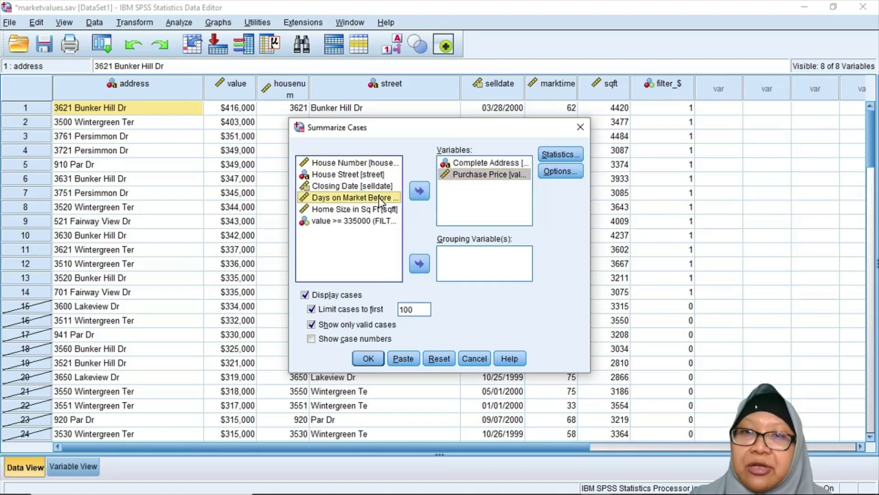
click(419, 192)
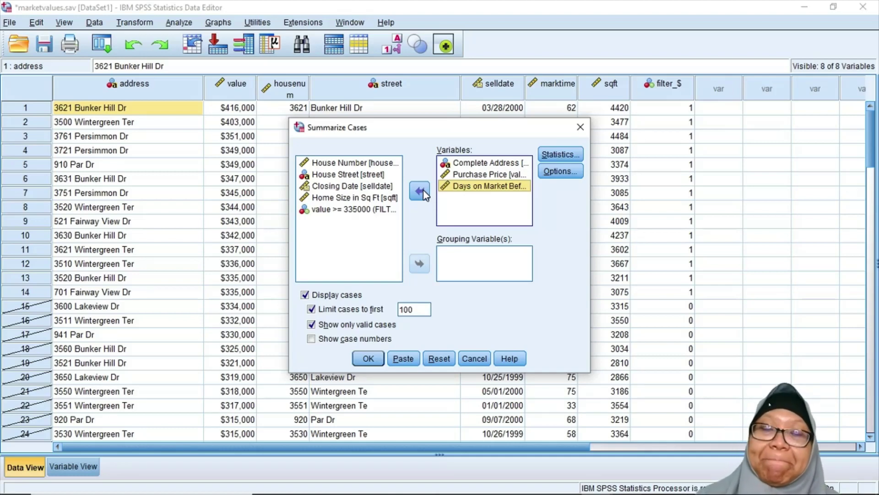
click(327, 310)
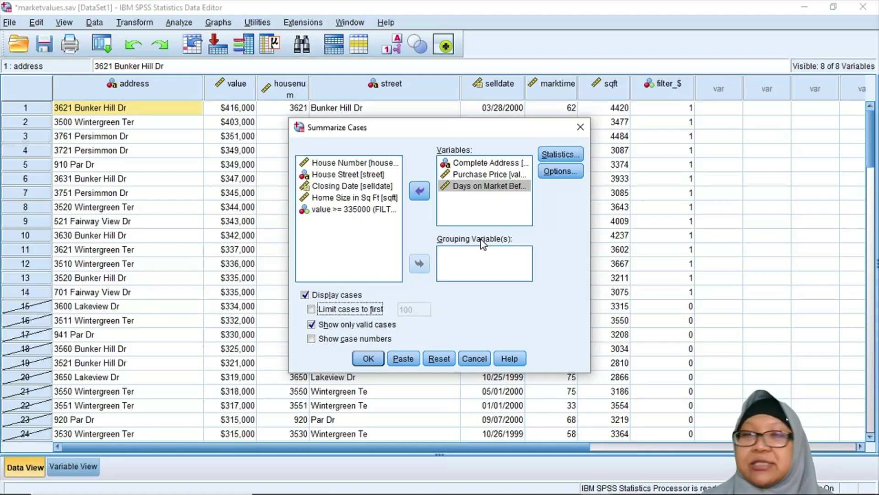
Add Mean and Median to the report's cell statistics alongside Number of cases and accept them.
click(567, 156)
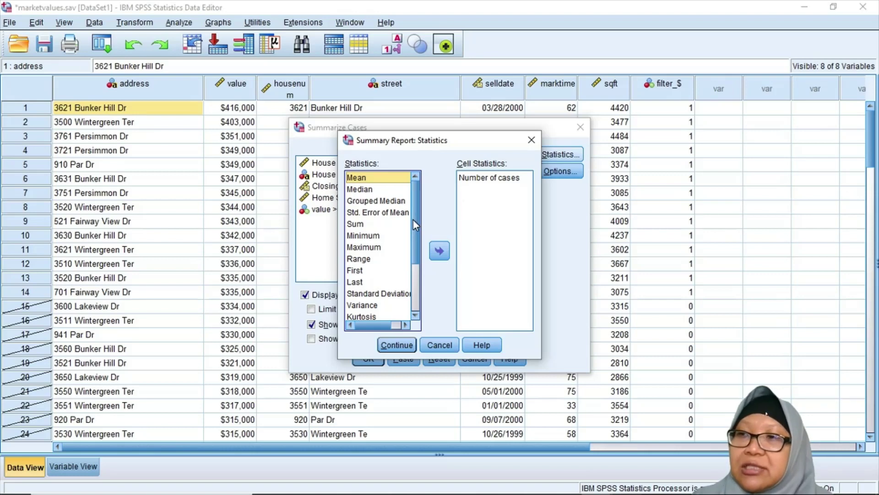
click(446, 254)
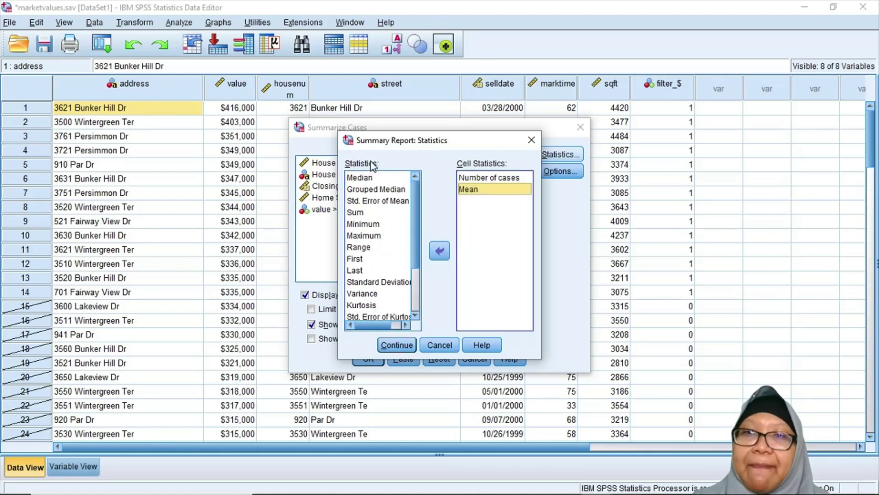
click(367, 179)
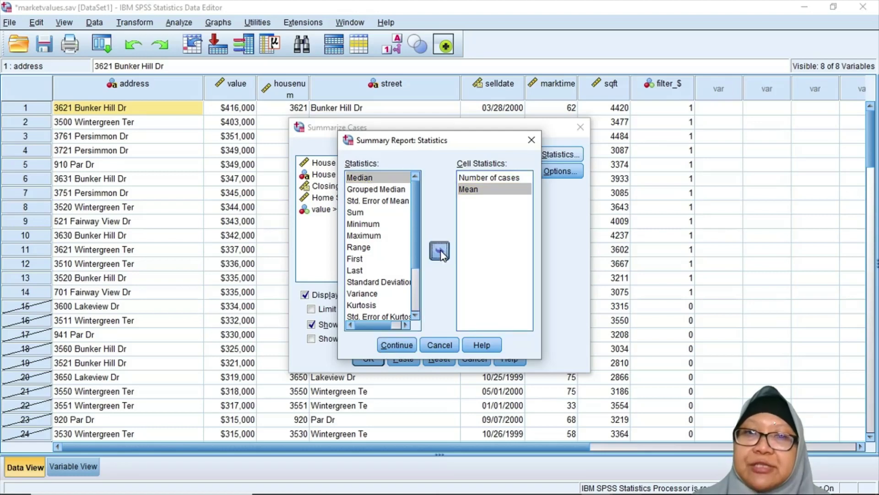
click(440, 253)
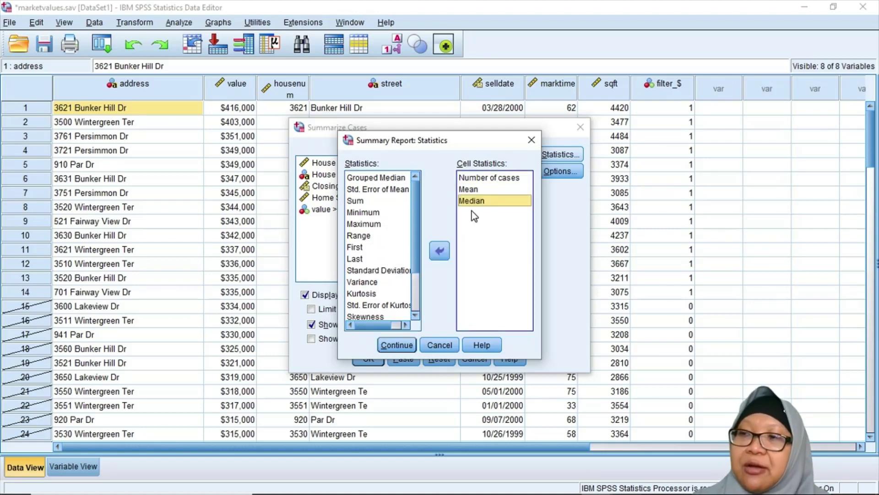
click(396, 345)
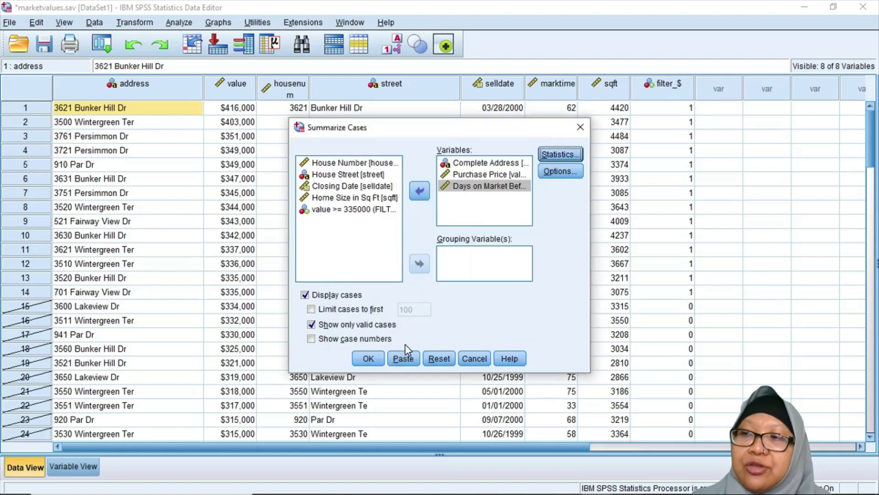
Set the report's title to "Case Listing" and its caption to "Only homes selling for $335,000 or more".
click(556, 170)
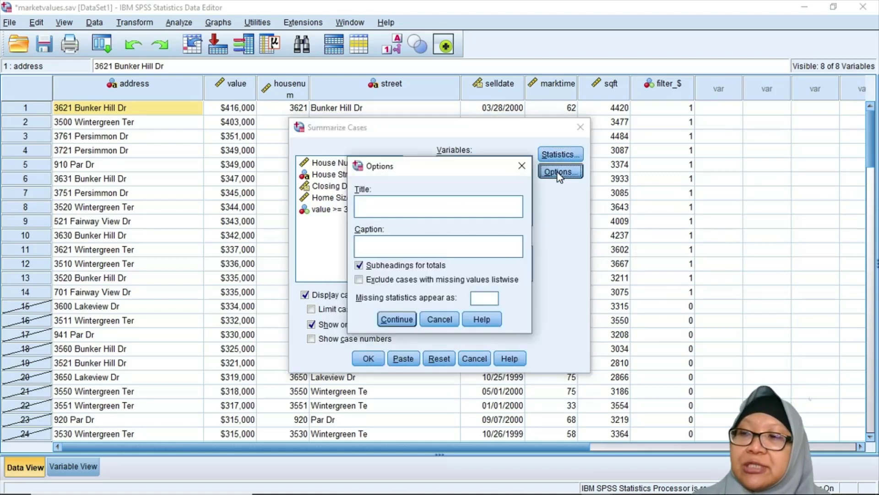
double_click(475, 204)
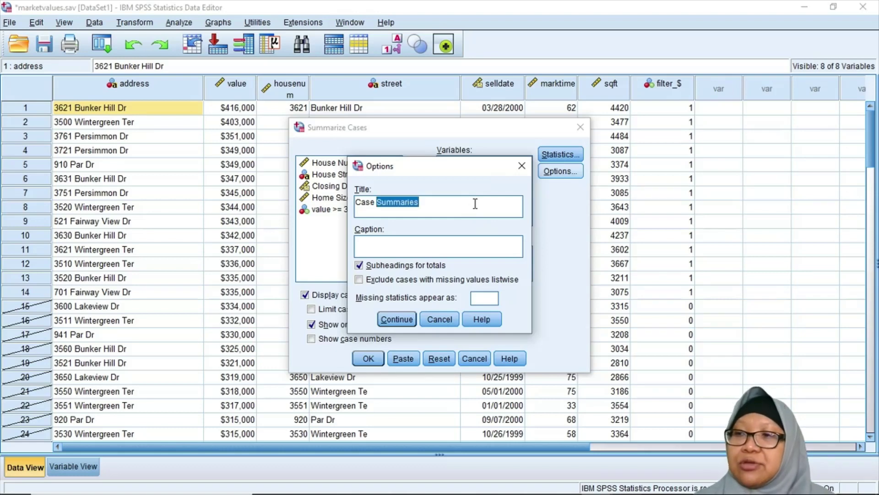
text(Listing)
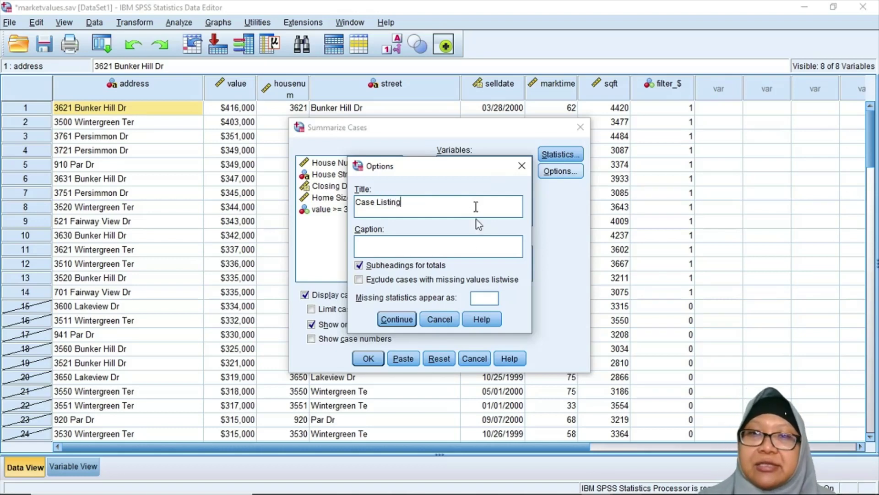
click(461, 252)
text(Only home)
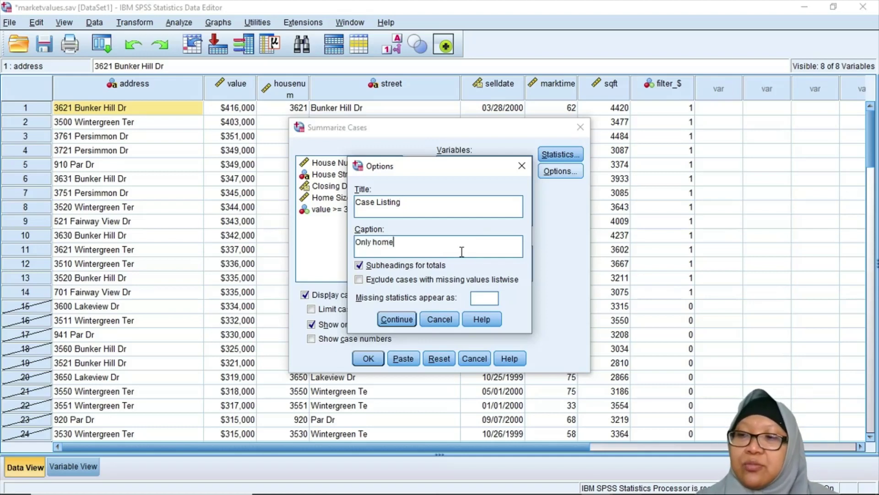
text(s sel)
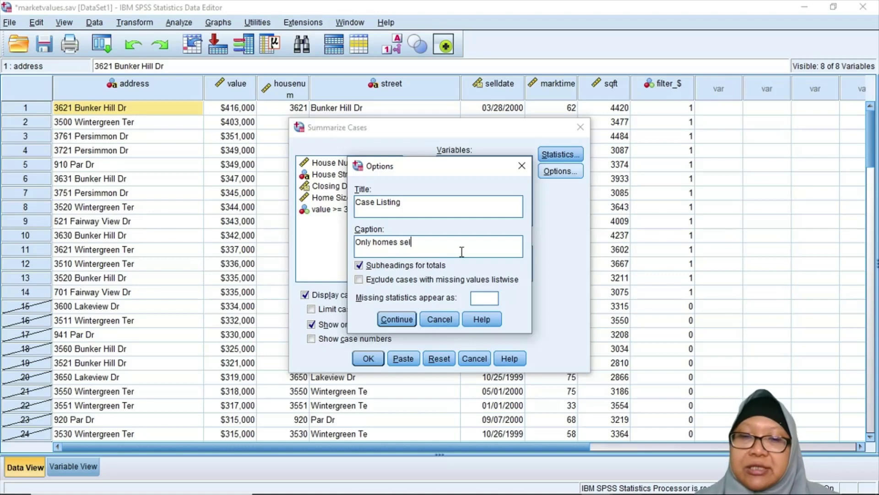
text(ling for )
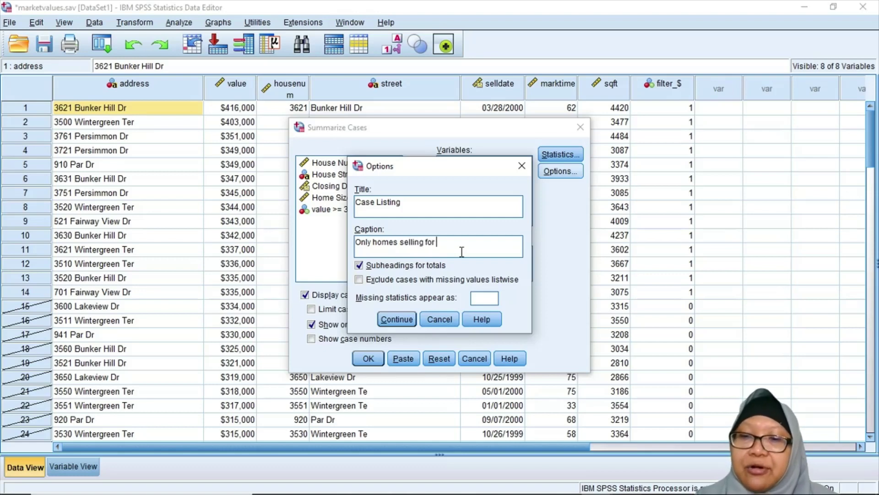
text($)
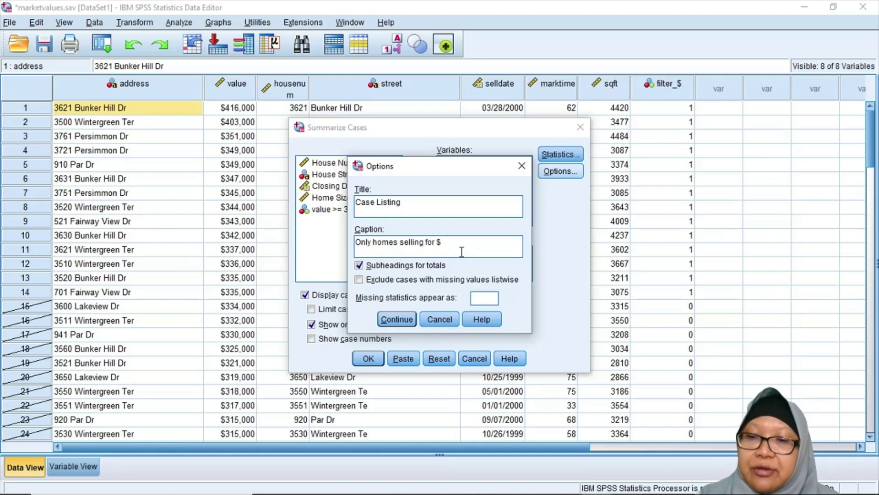
text(335)
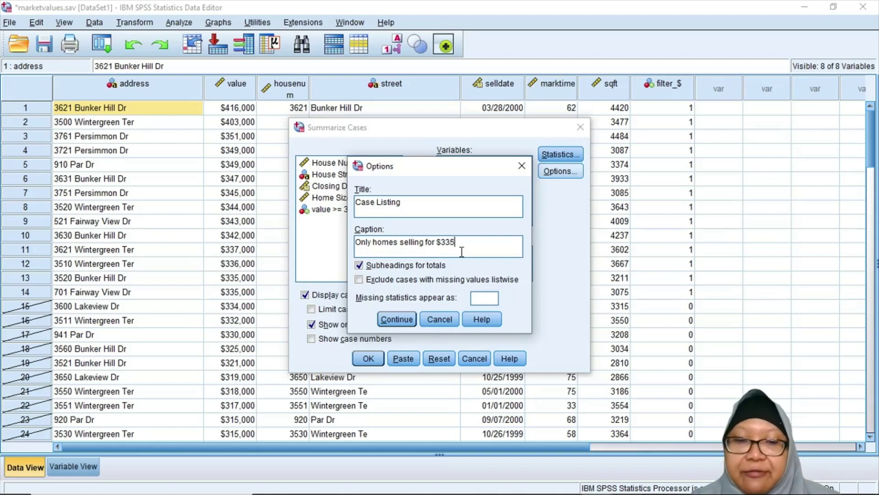
text(,000 )
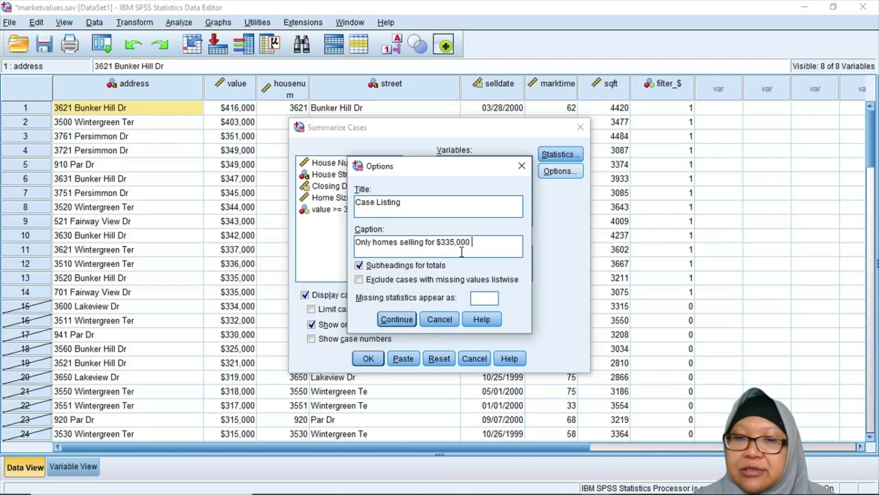
text(or more)
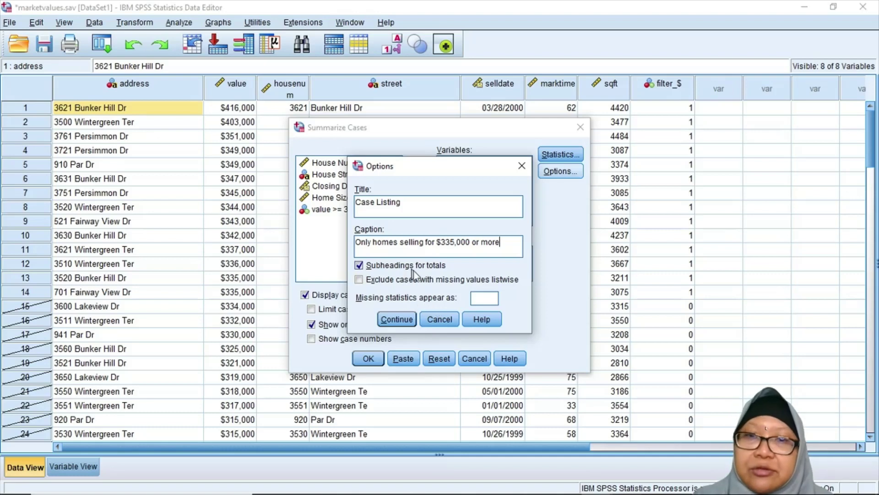
Make missing statistics appear as "Unavailable", accept the options and run the Case Summaries report.
click(484, 297)
text(unavaila)
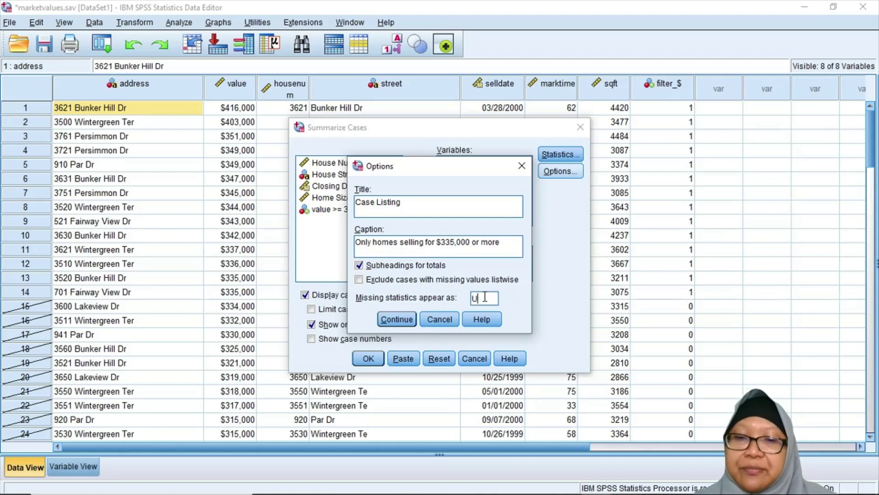
text(ble)
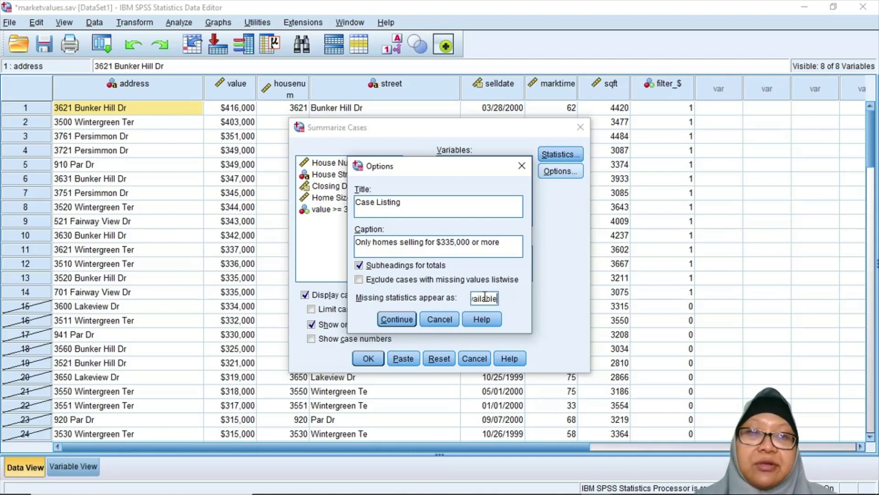
click(397, 319)
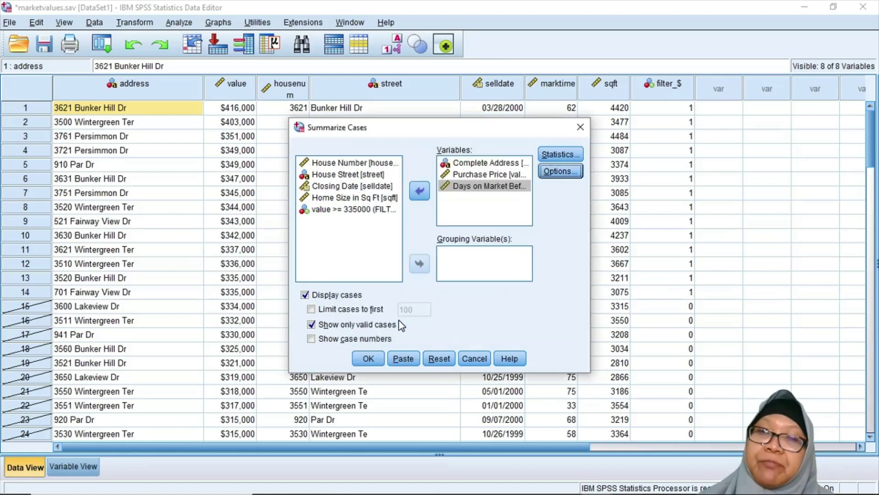
click(368, 359)
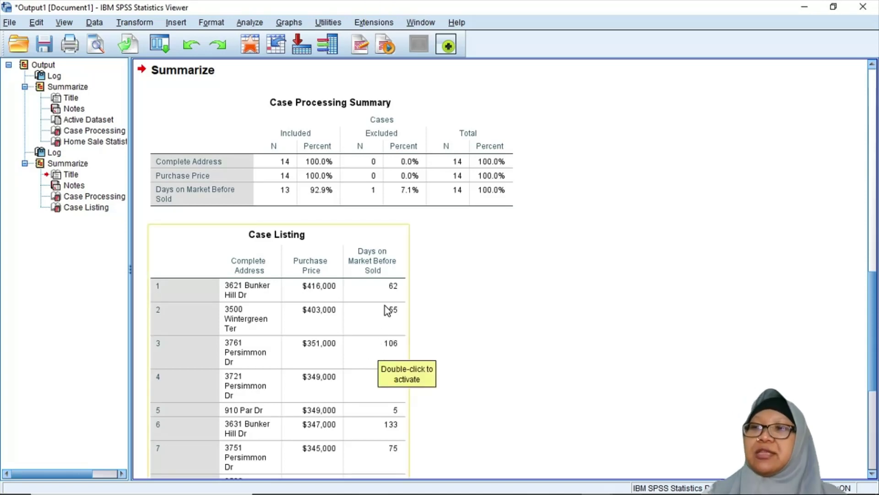
Examine the Case Listing table in the output, including its sort order, total statistics and caption.
key(Down)
key(Down)
key(Down)
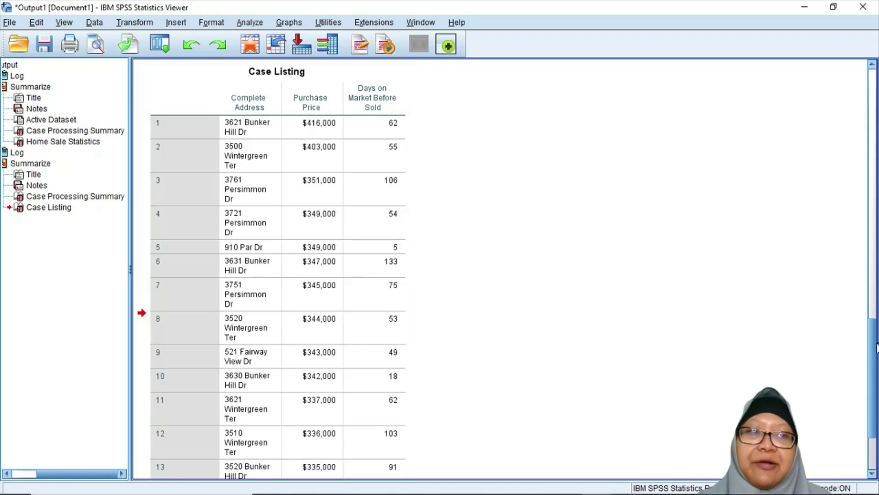
drag(876, 359, 877, 391)
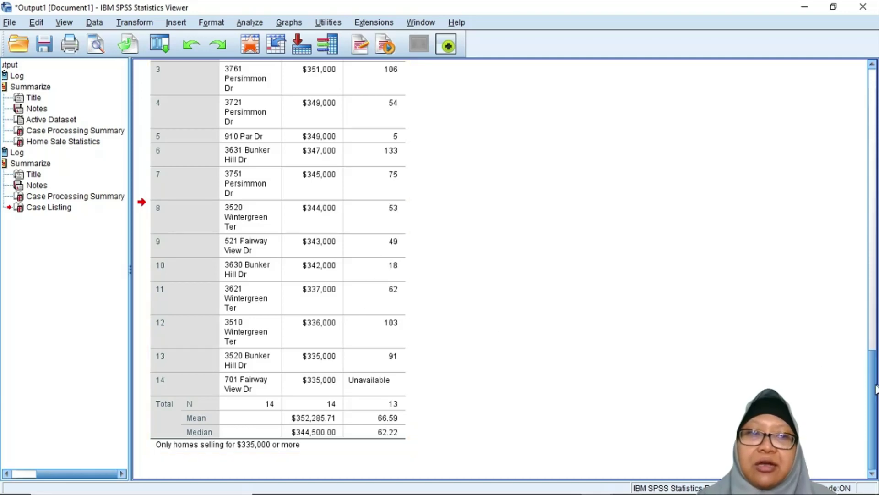
drag(874, 389, 870, 339)
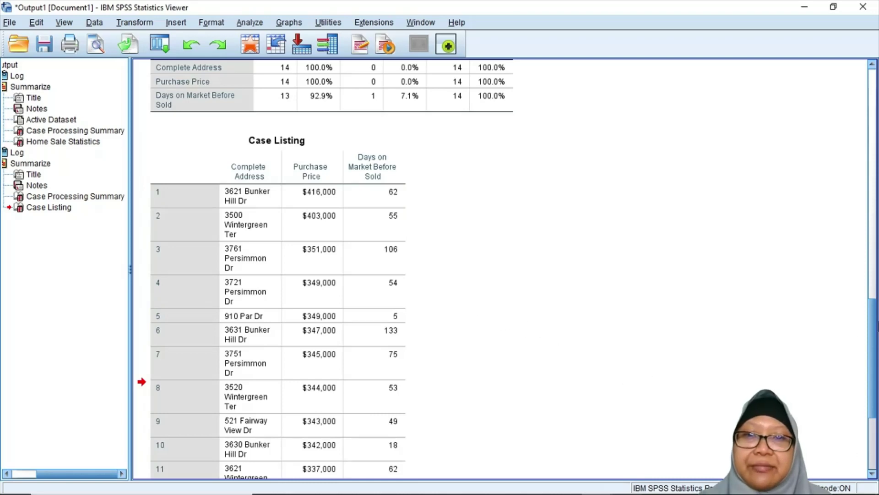
drag(877, 338, 874, 355)
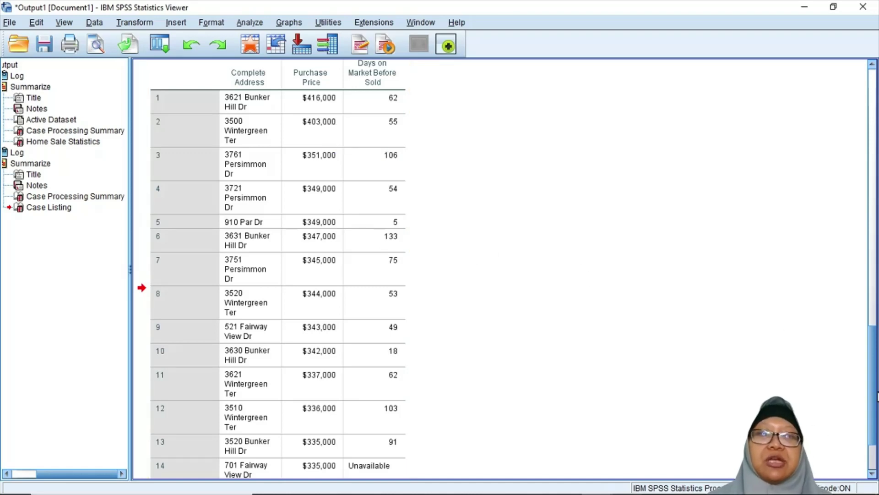
scroll(876, 435, down, 3)
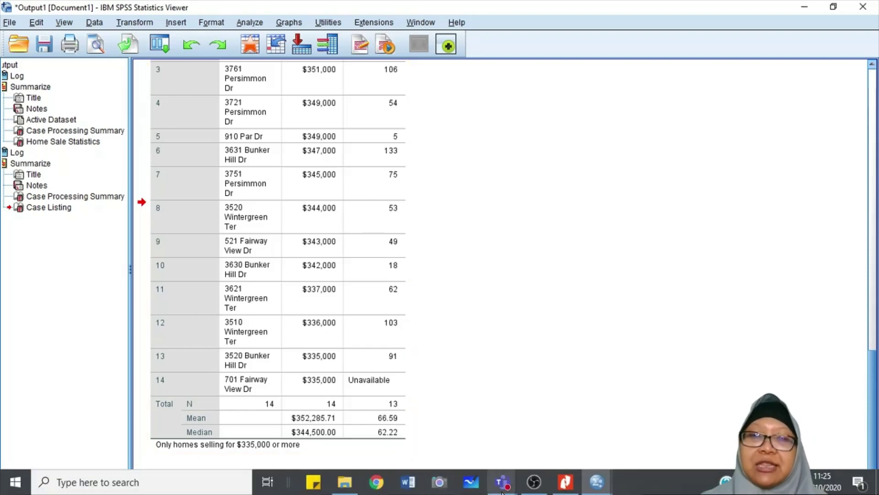
Switch to CHAPTER 5.pdf in Nitro Pro and read the notes interpreting the case listing just before section 5.1.4 Summary.
click(567, 488)
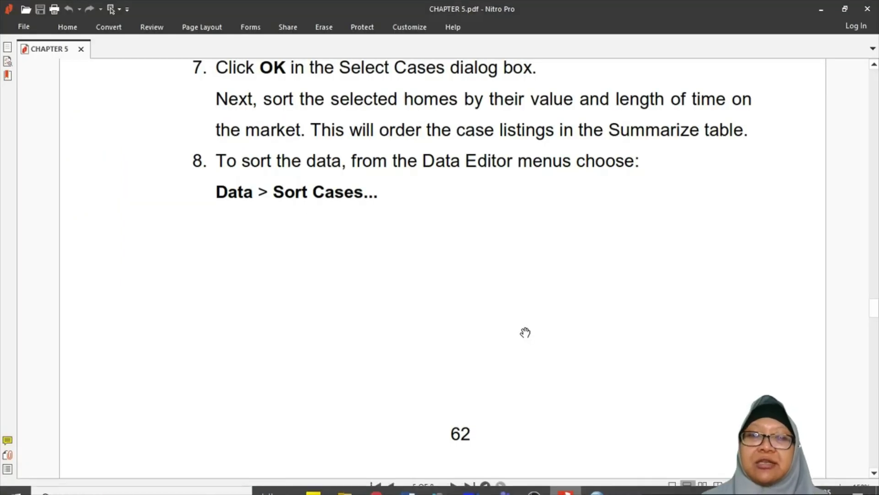
scroll(526, 332, down, 5)
scroll(525, 332, down, 20)
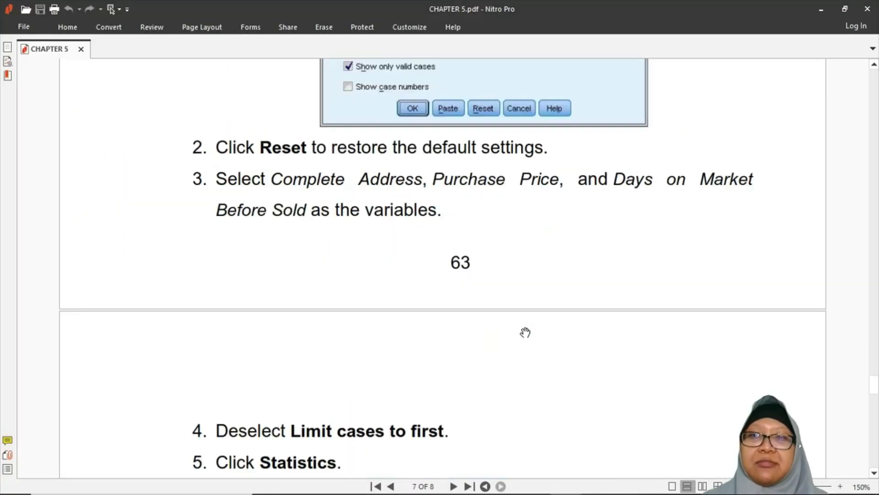
scroll(525, 332, down, 10)
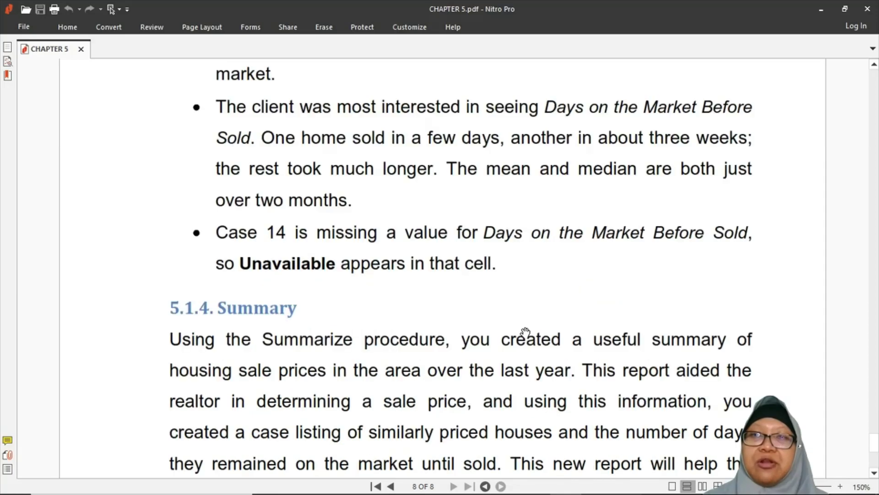
scroll(525, 330, up, 3)
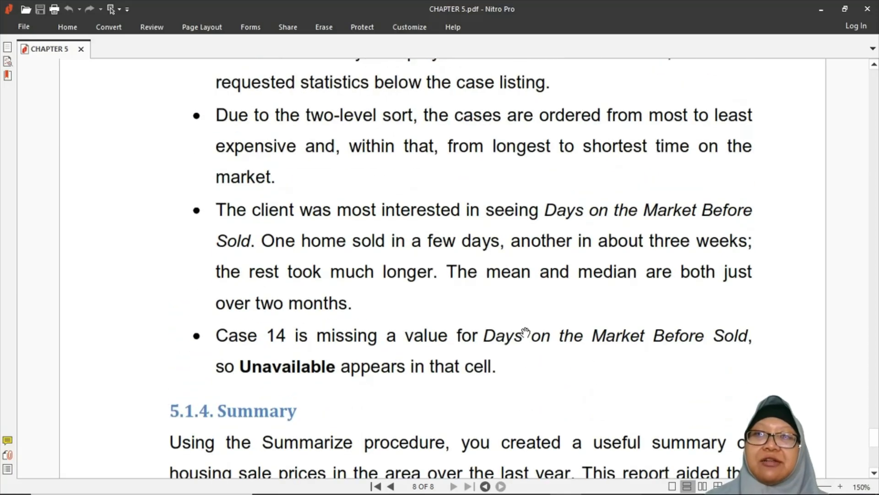